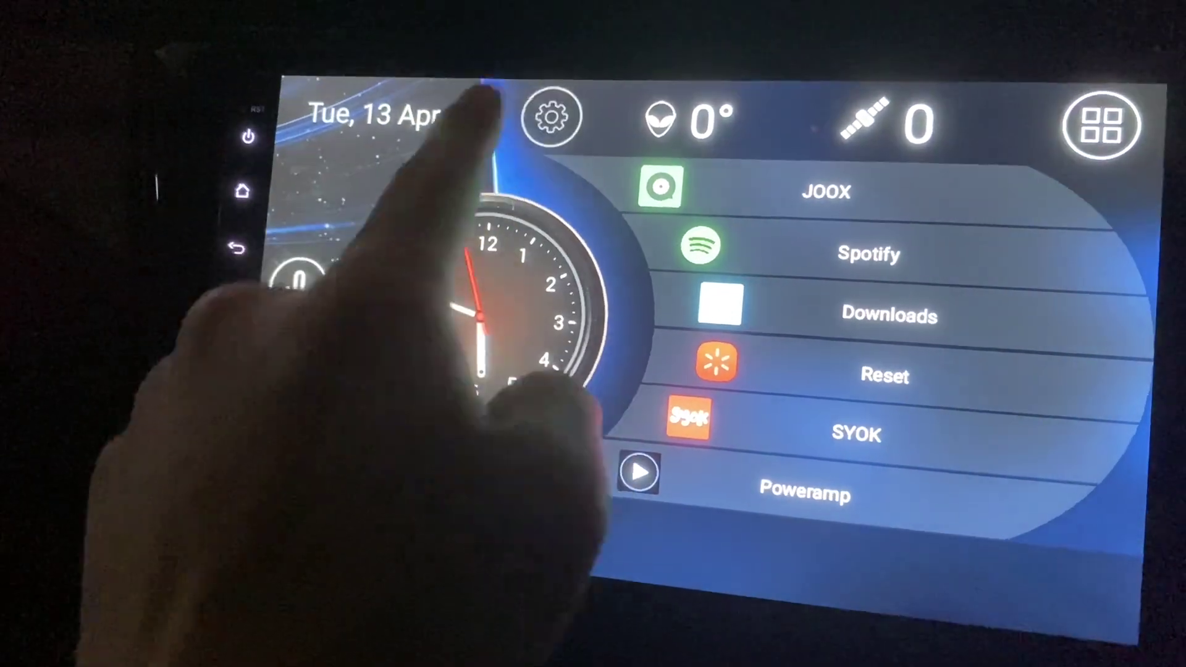
Open the launcher settings with the home screen gear icon.
click(557, 129)
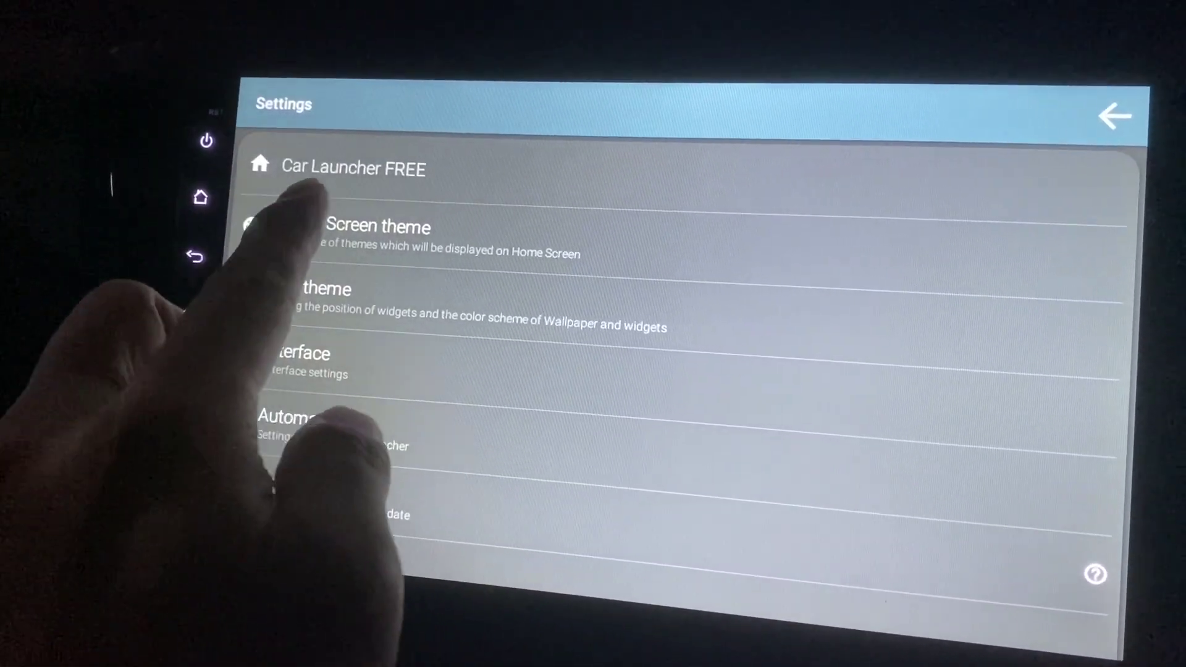
Choose Car Launcher FREE as the Android Home app and go back to launcher settings.
click(278, 168)
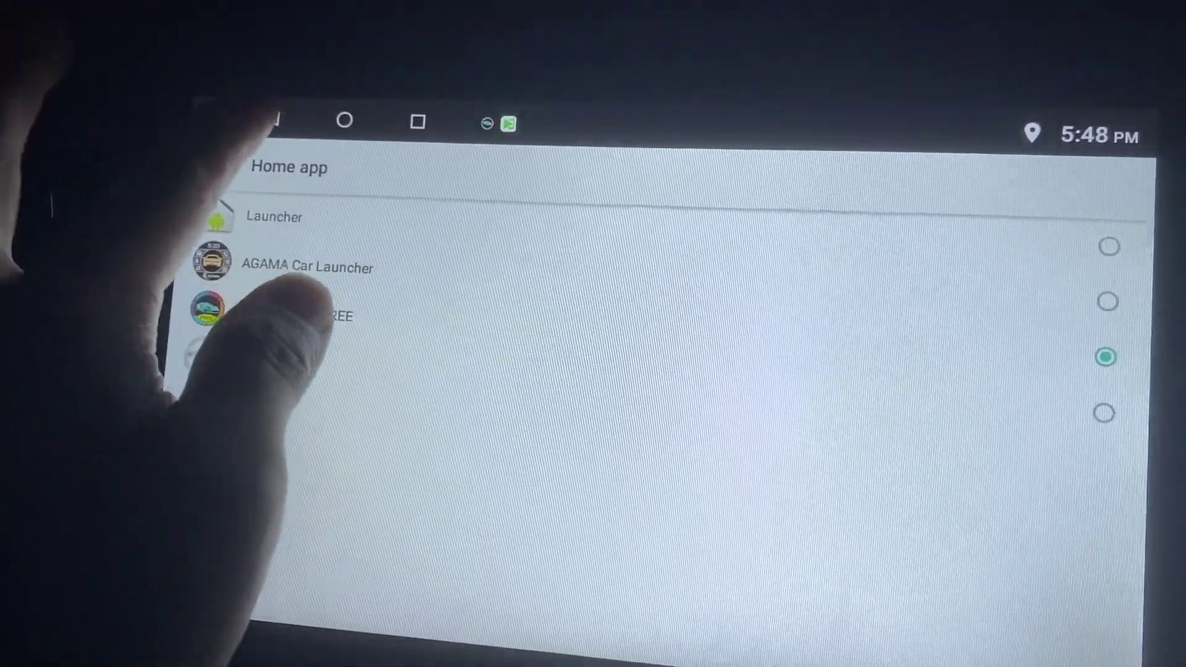
click(210, 163)
click(232, 302)
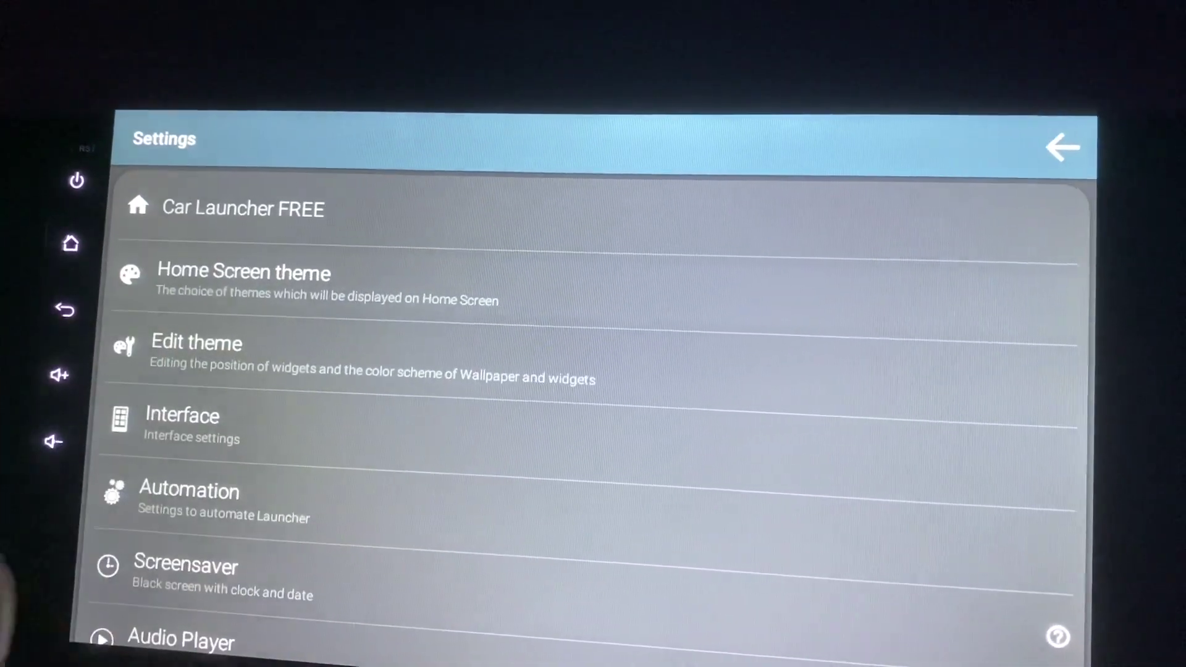
click(244, 279)
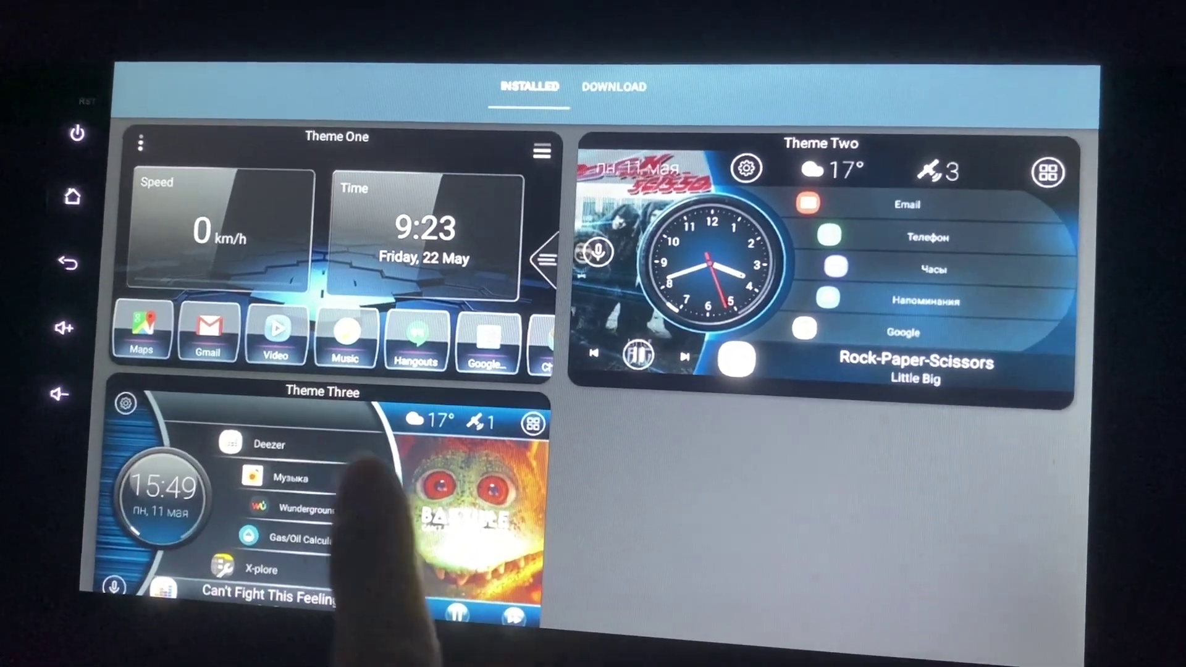
drag(371, 462, 398, 292)
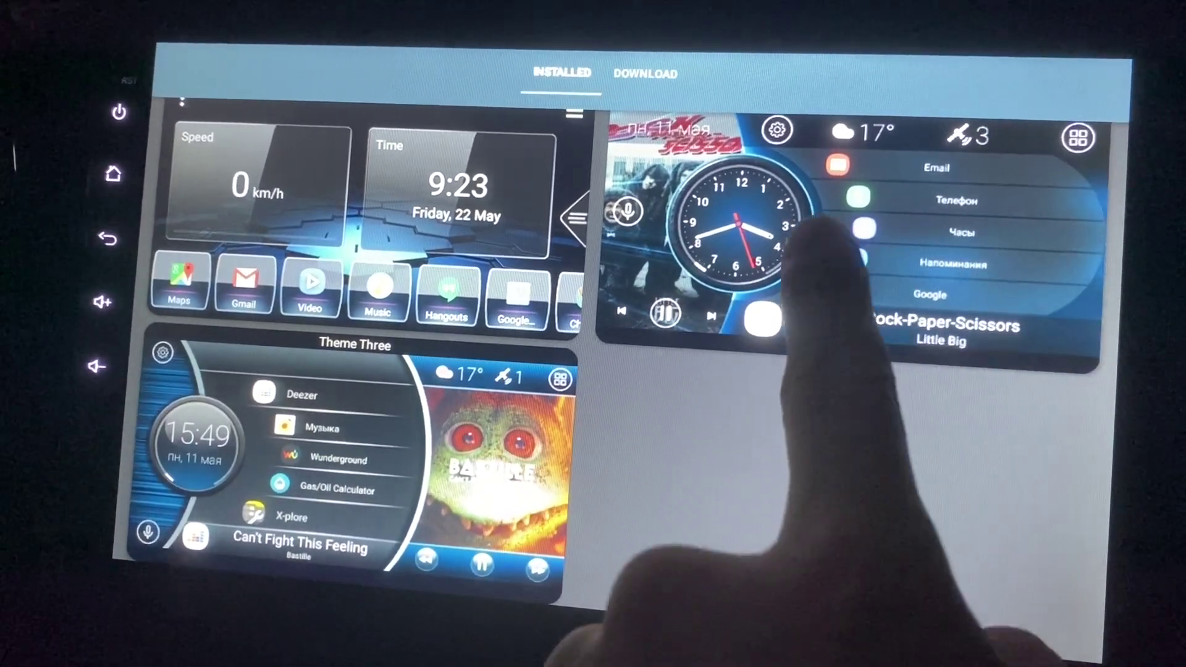
drag(820, 238, 767, 397)
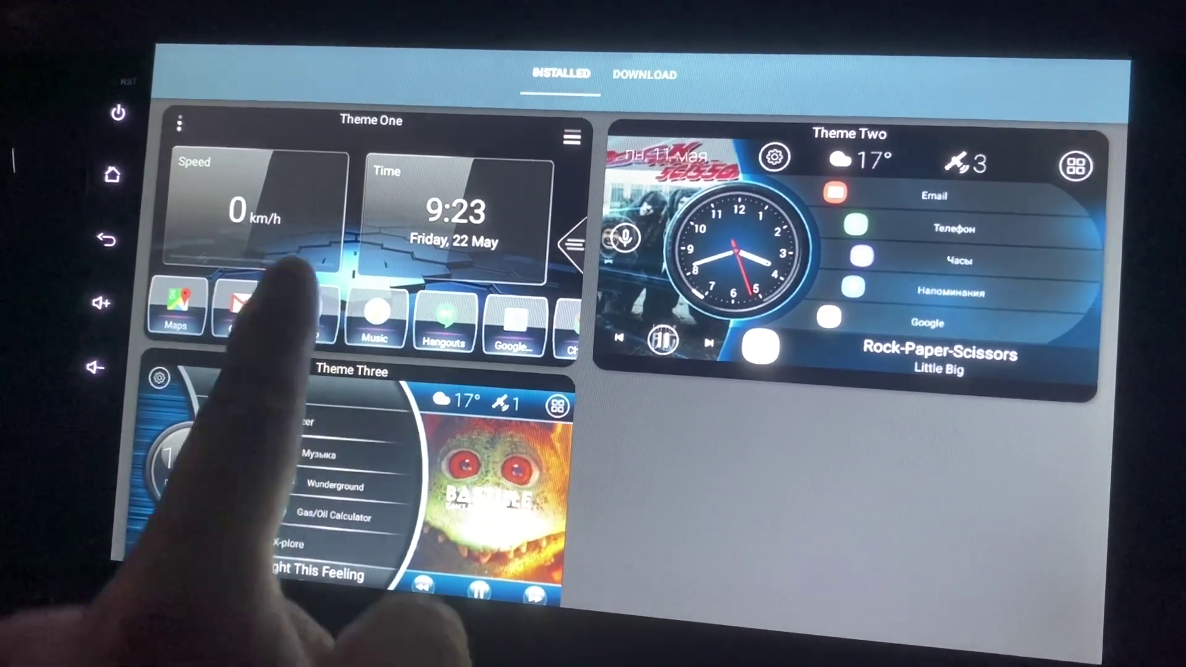
drag(238, 287, 213, 120)
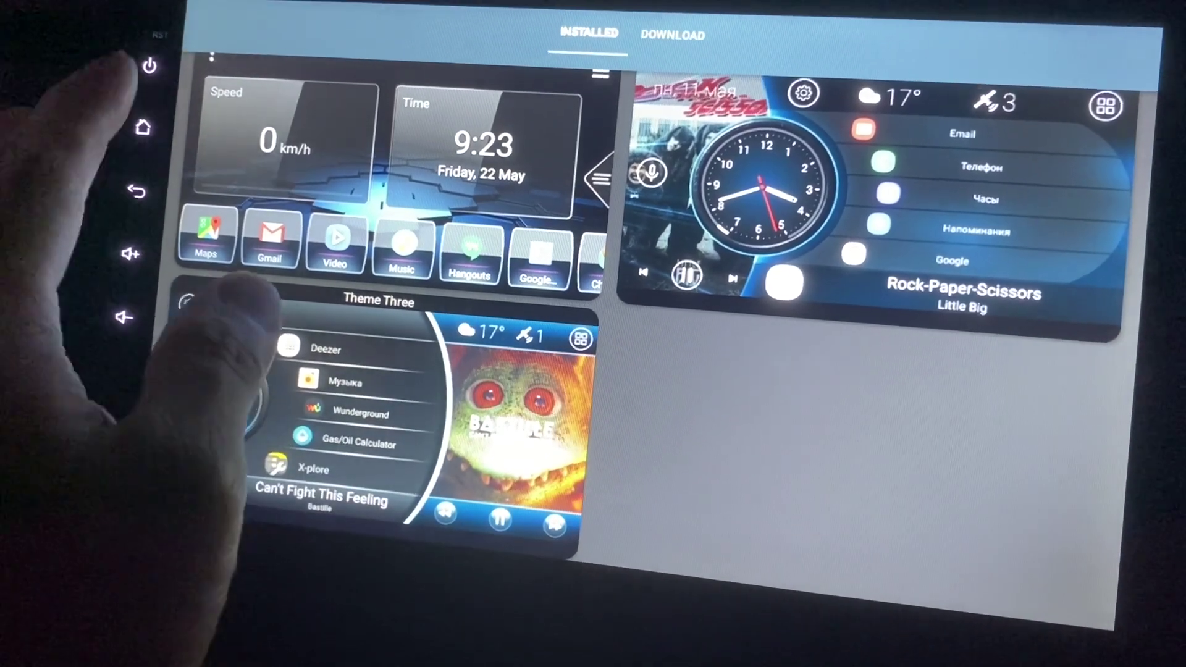
drag(266, 291, 238, 384)
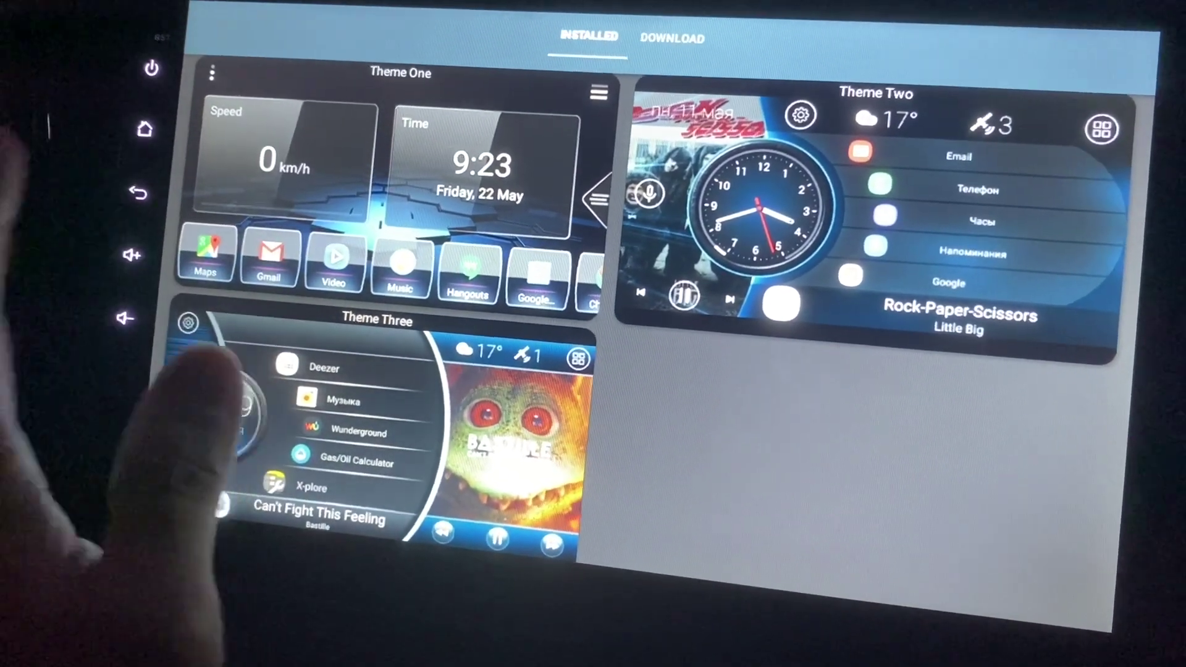
Open Edit theme, try adding Widget Car Launcher, and dismiss the Pro-only notice.
click(199, 341)
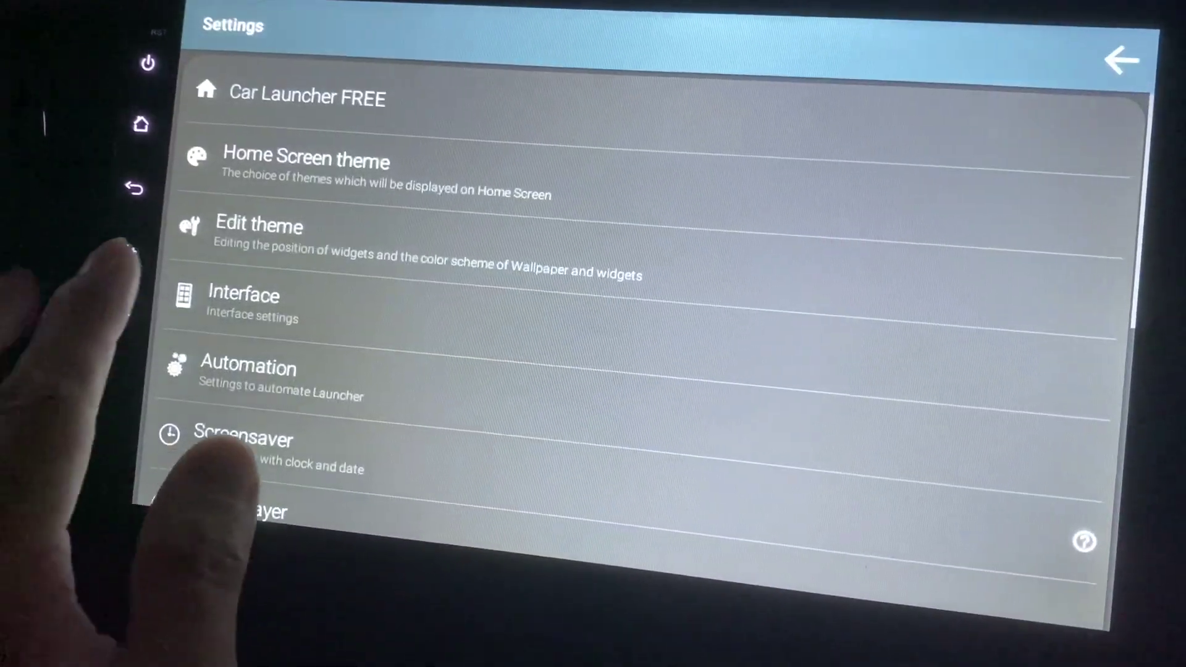
click(266, 163)
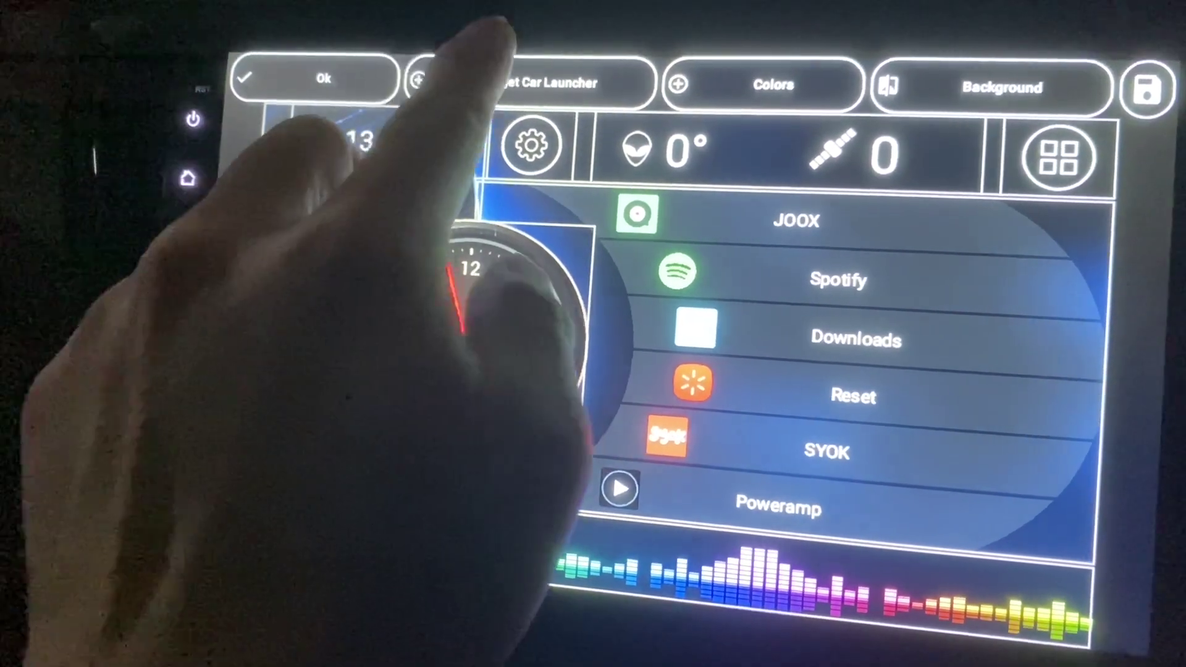
click(491, 79)
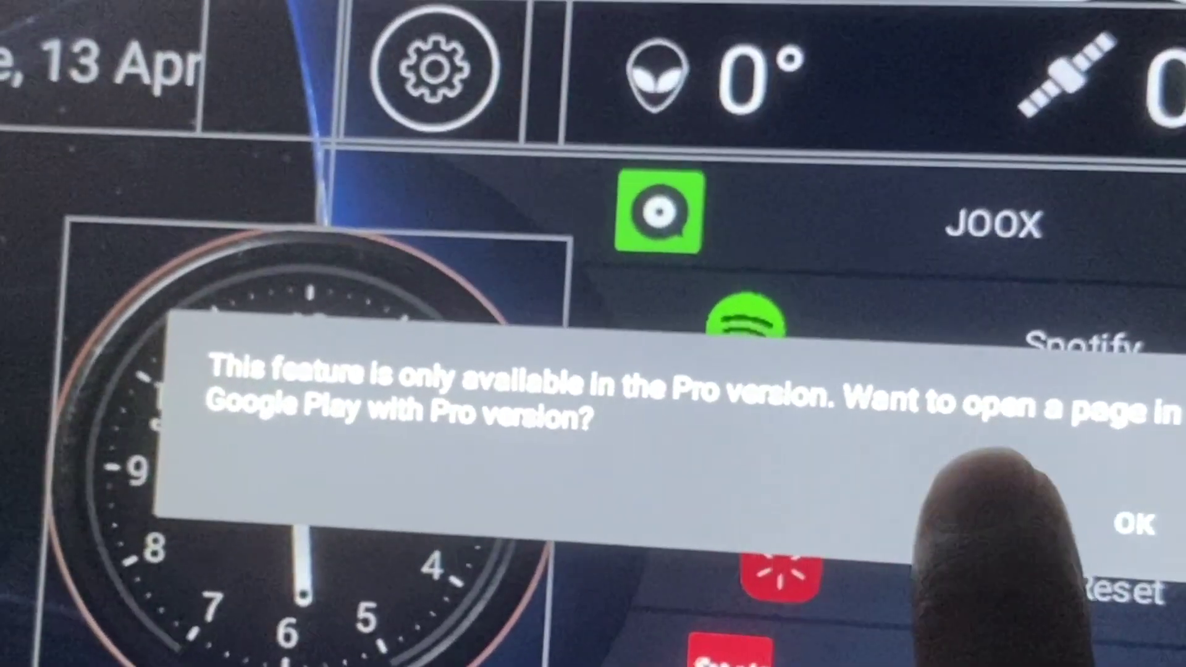
click(973, 514)
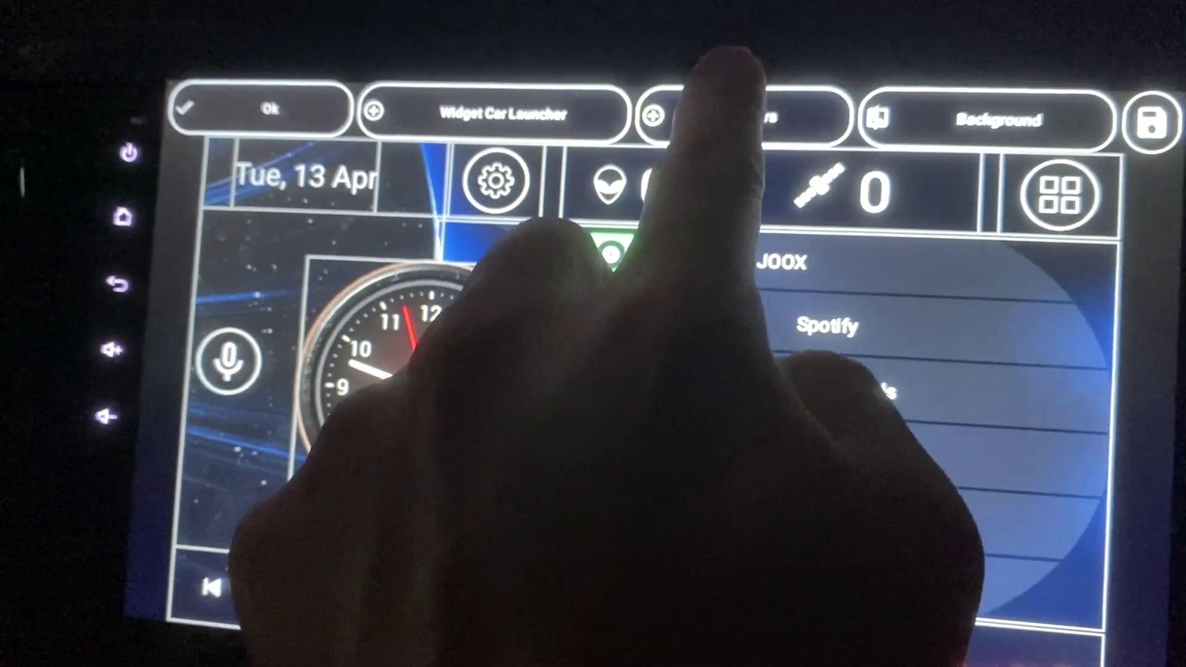
Tint the wallpaper pink in Colors and make the widget background blue.
click(751, 110)
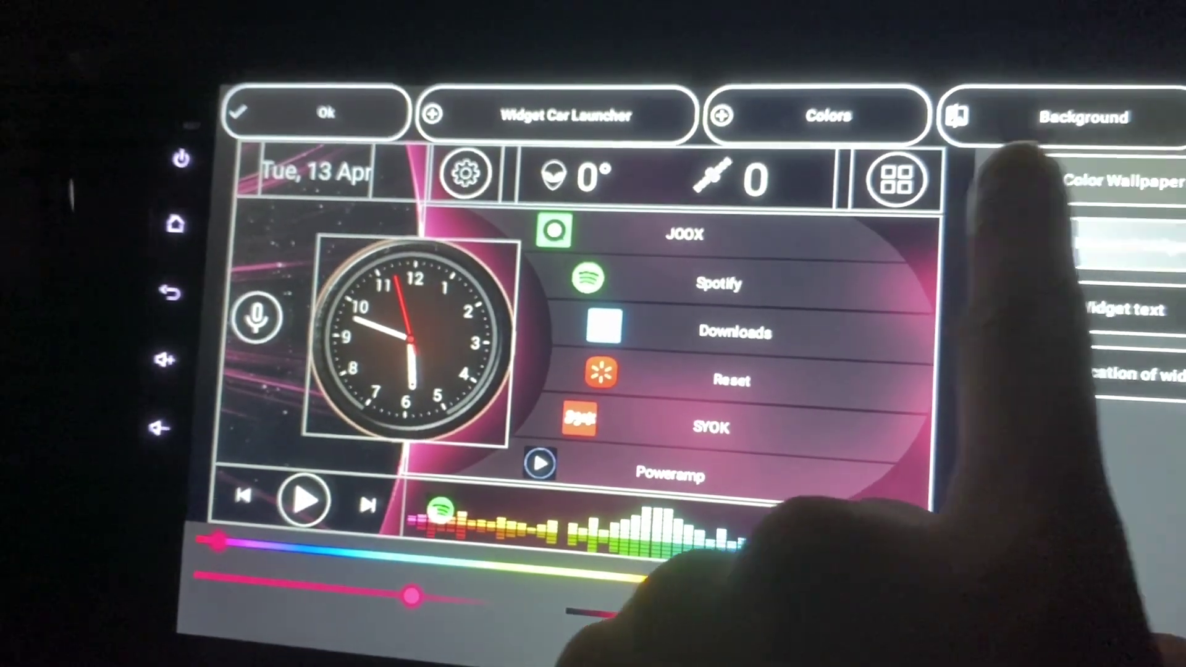
click(1074, 243)
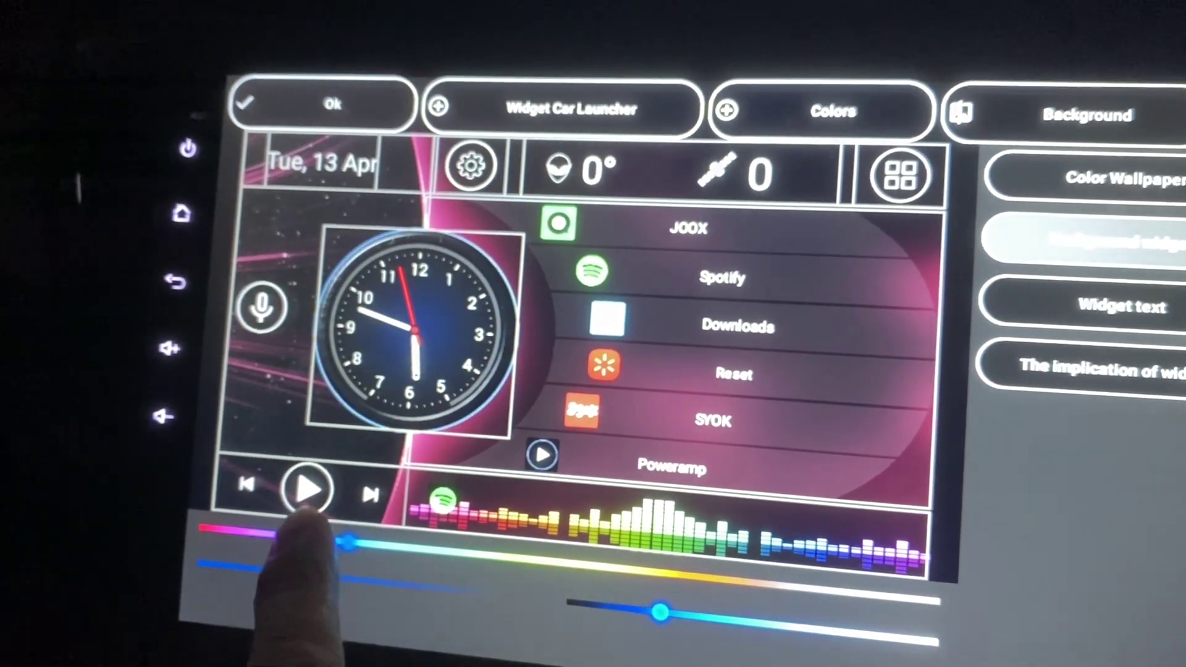
Fine-tune the blue widget background, then make widget text orange and accents green.
drag(661, 609, 681, 609)
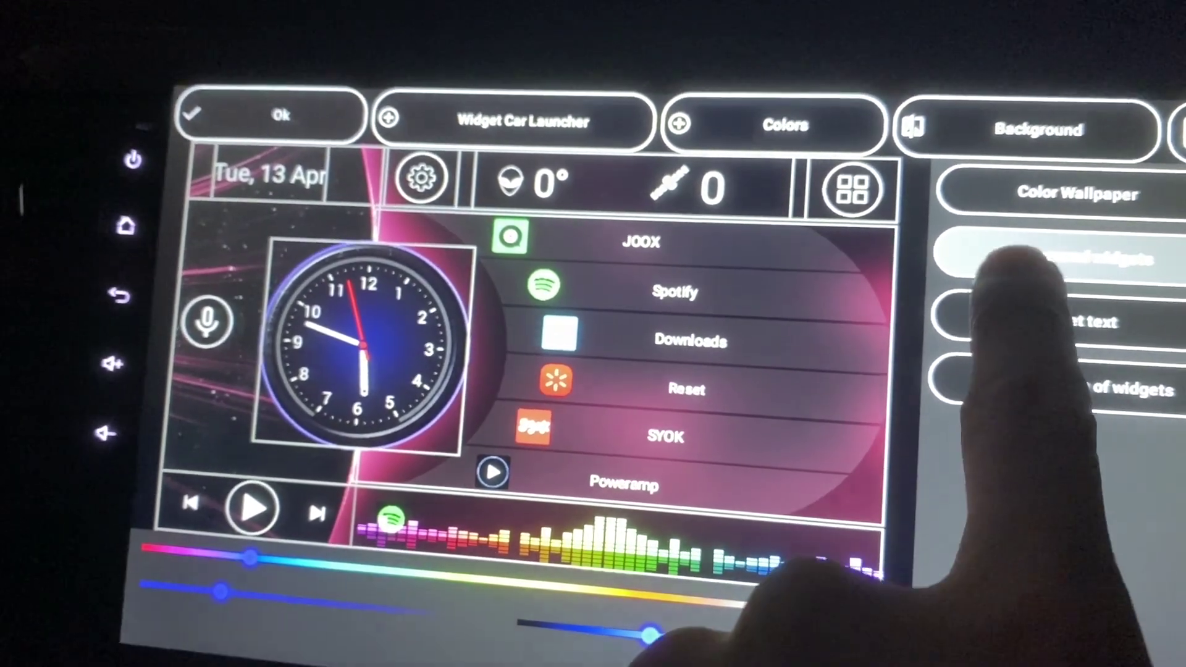
click(1072, 319)
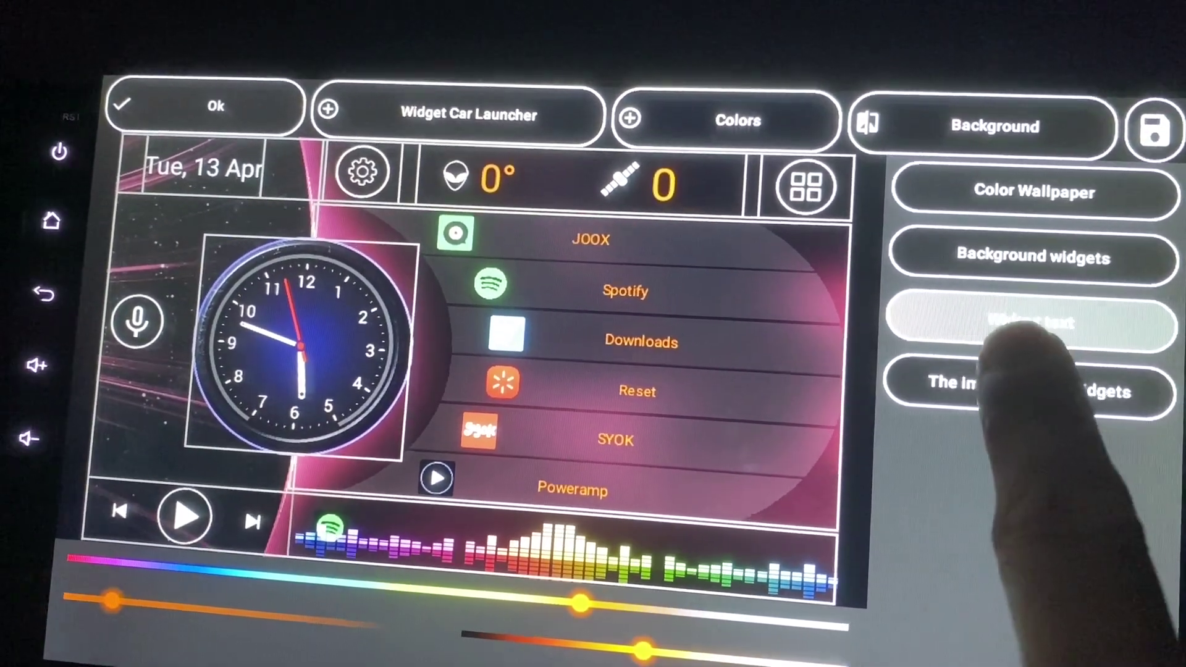
click(1027, 391)
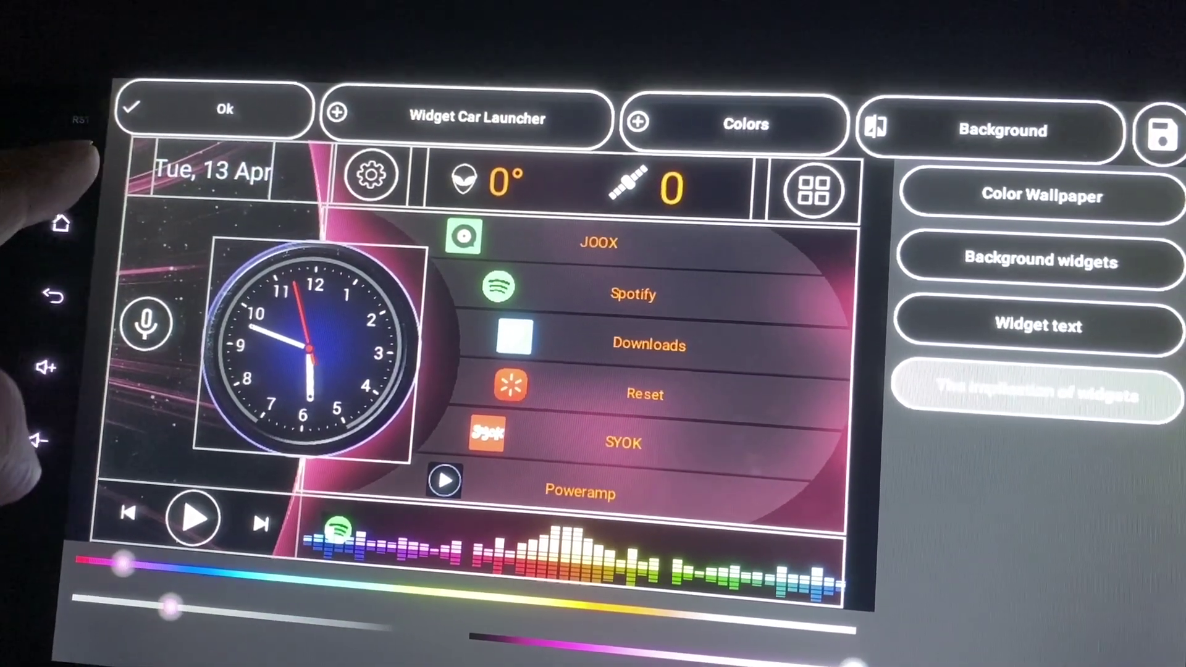
drag(173, 603, 255, 603)
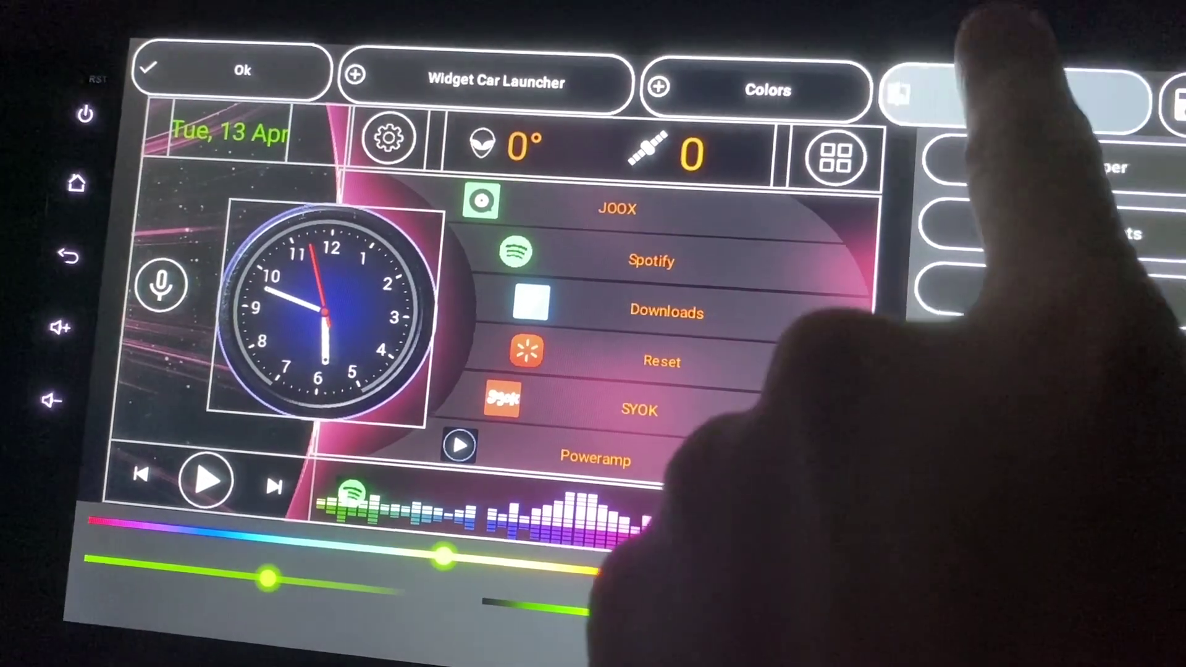
Preview the solid pink wallpaper alongside Android and launcher live wallpaper options.
click(1029, 78)
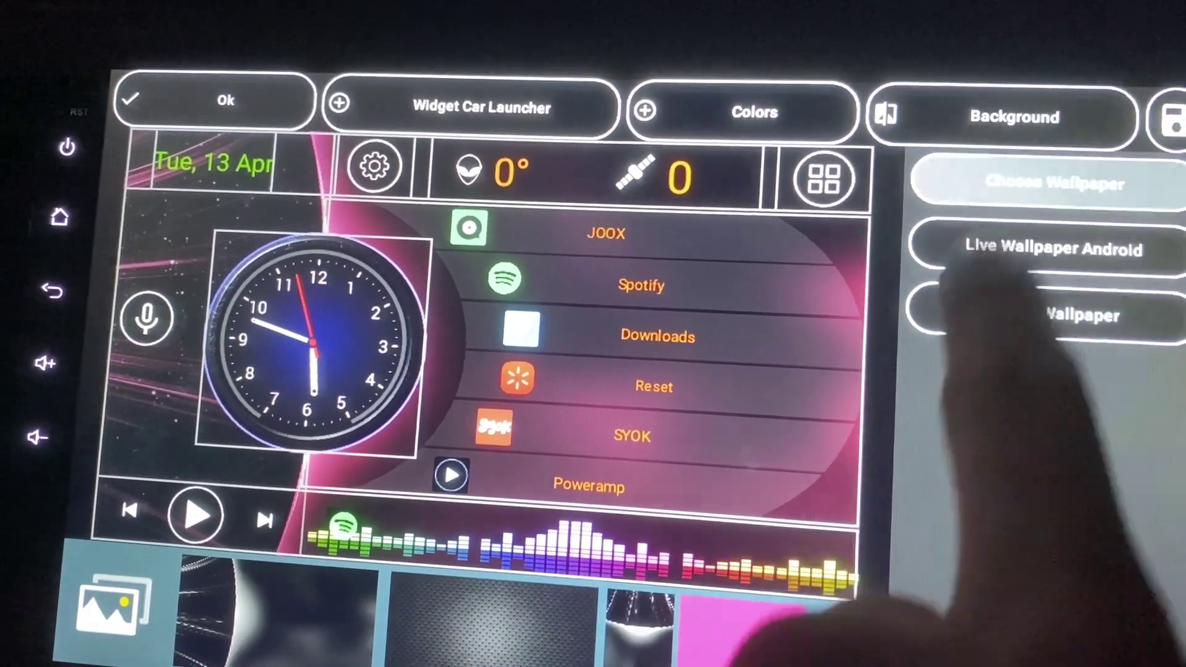
click(1019, 236)
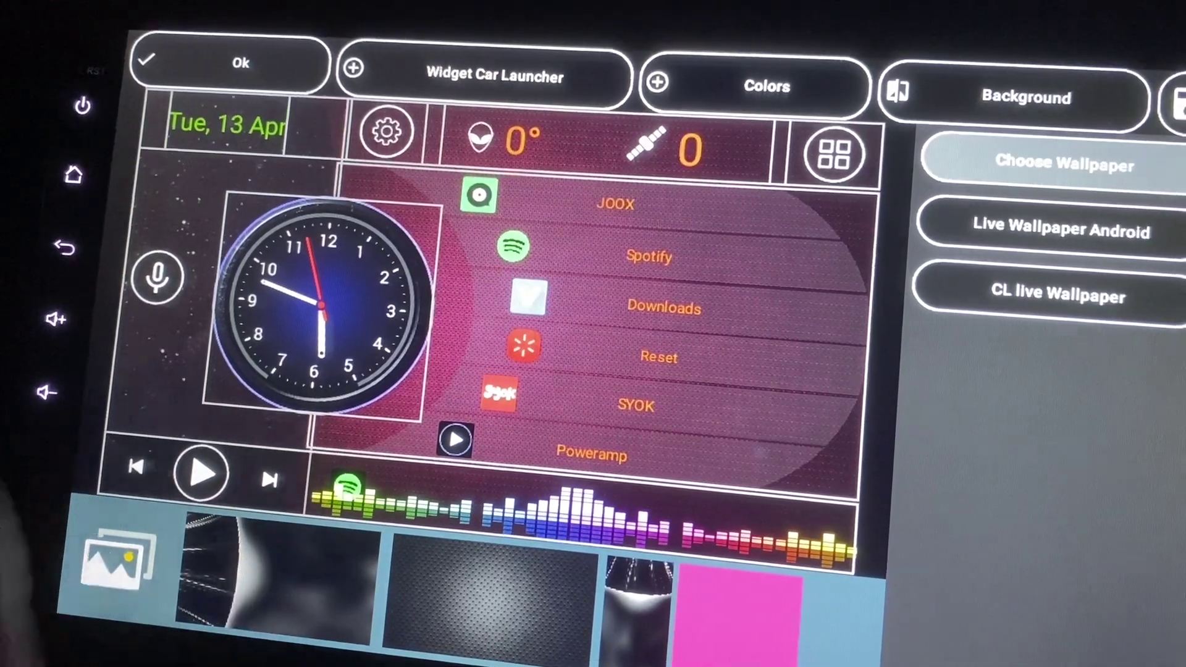
click(732, 621)
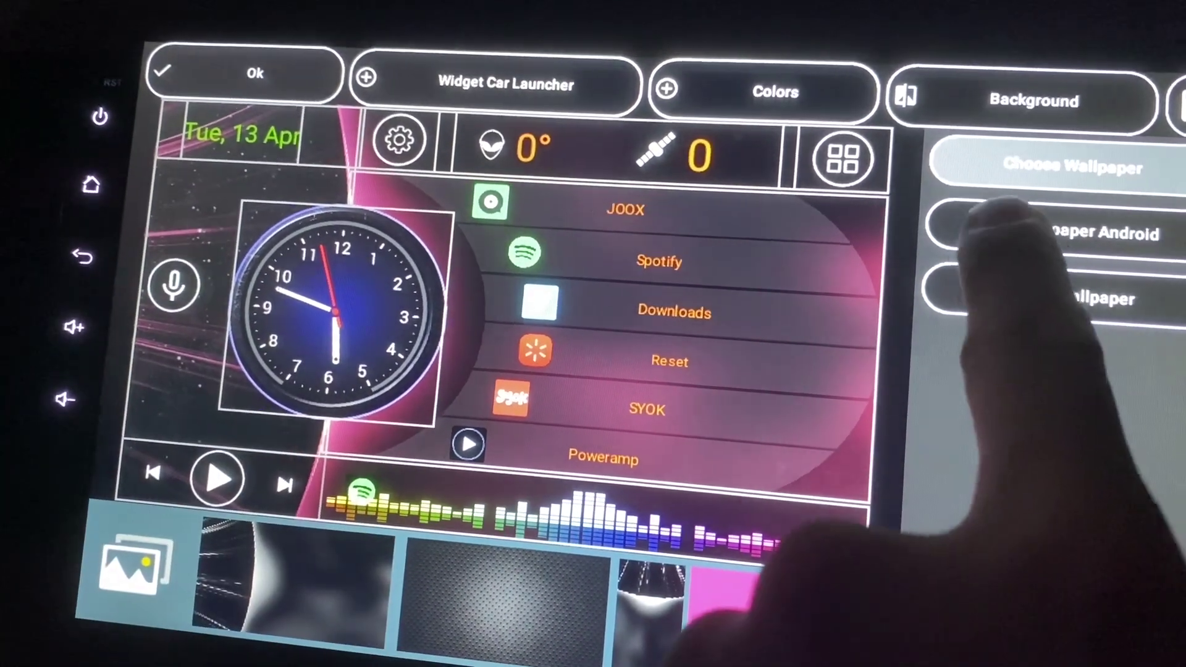
click(1062, 231)
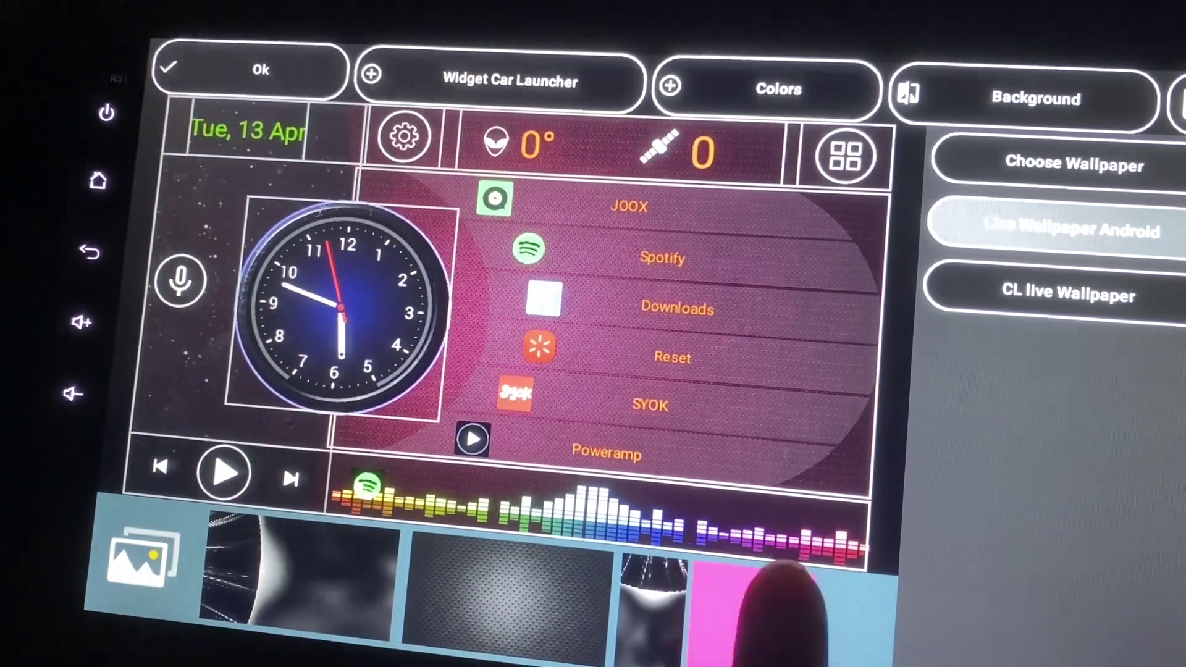
click(783, 579)
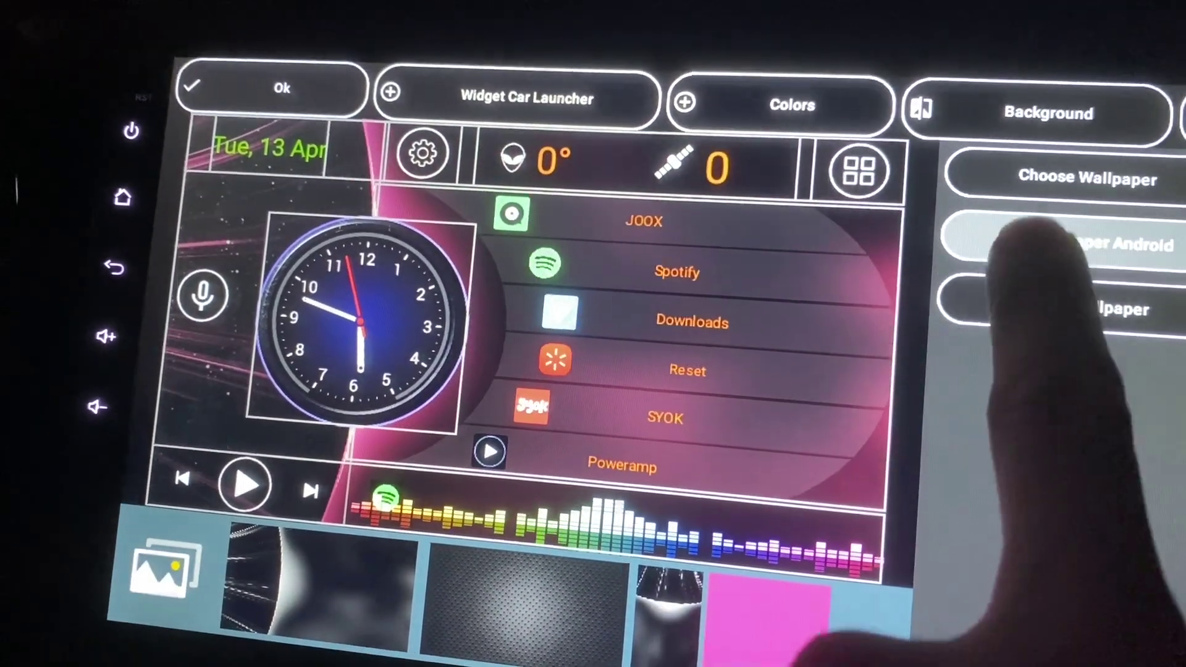
click(1083, 308)
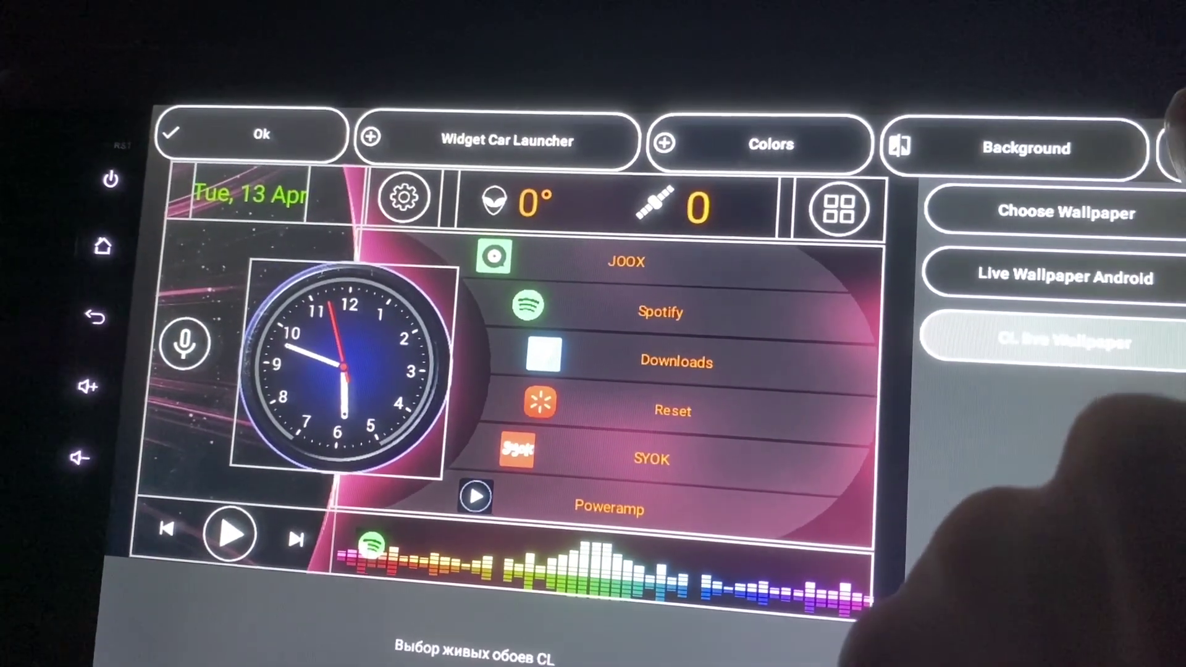
Keep the pink wallpaper and apply the theme edits to the home screen.
click(1175, 141)
click(1139, 353)
click(257, 137)
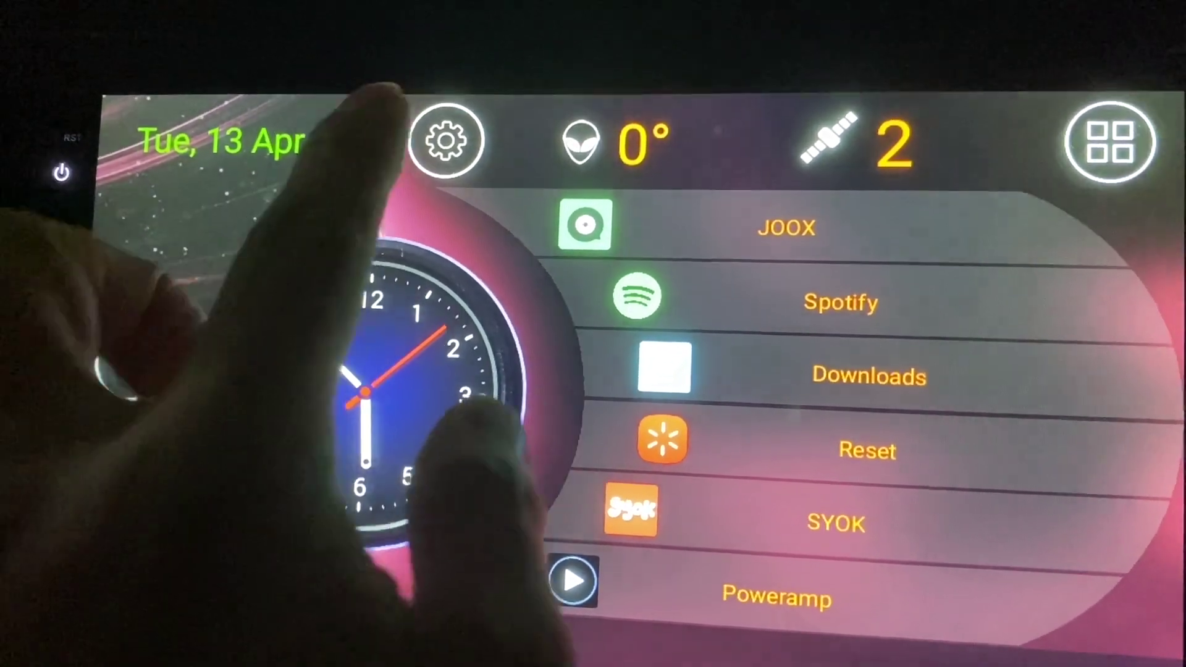
In Interface settings, turn reduced animations off and back on.
click(446, 136)
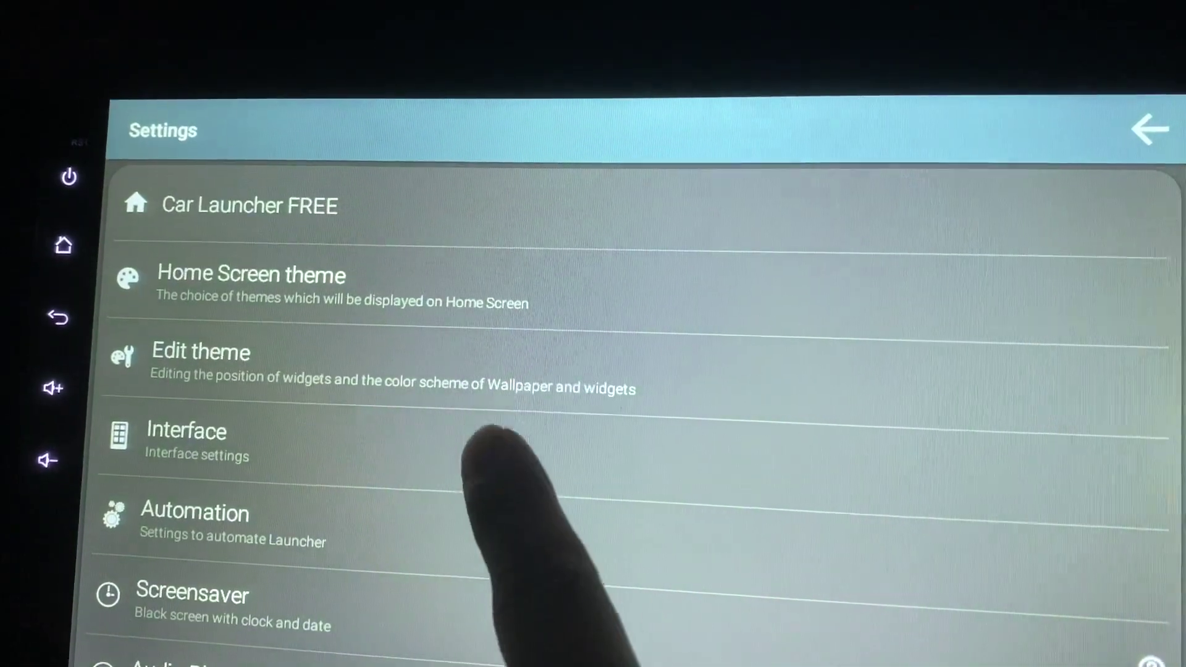
scroll(491, 426, down, 2)
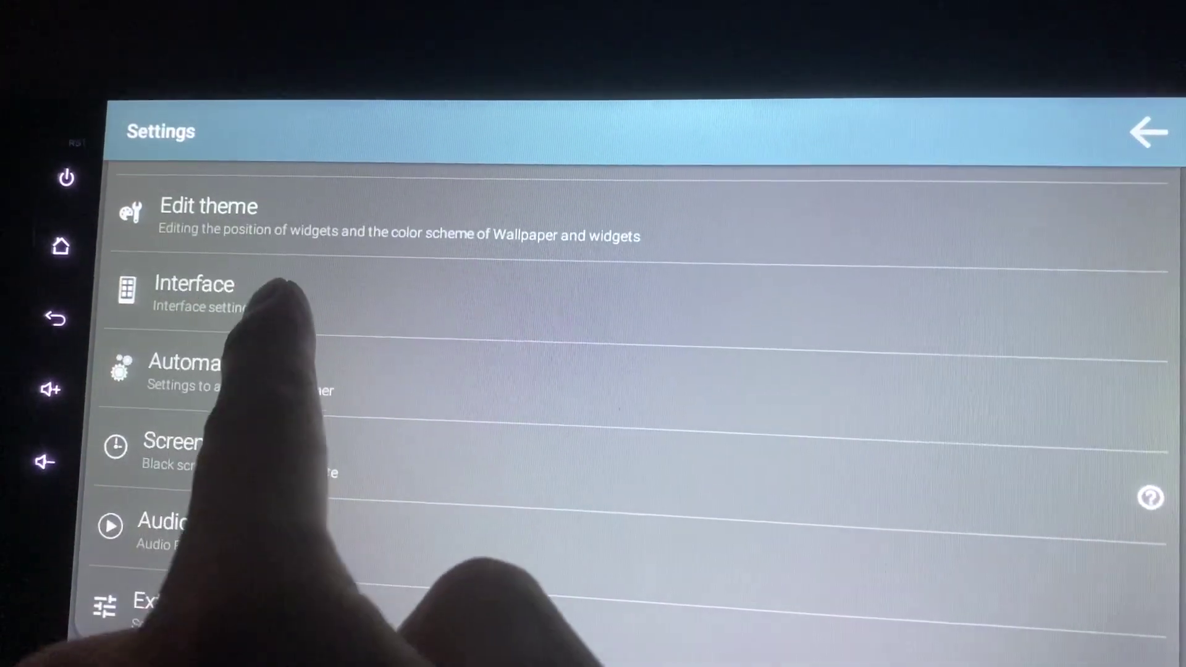
click(338, 338)
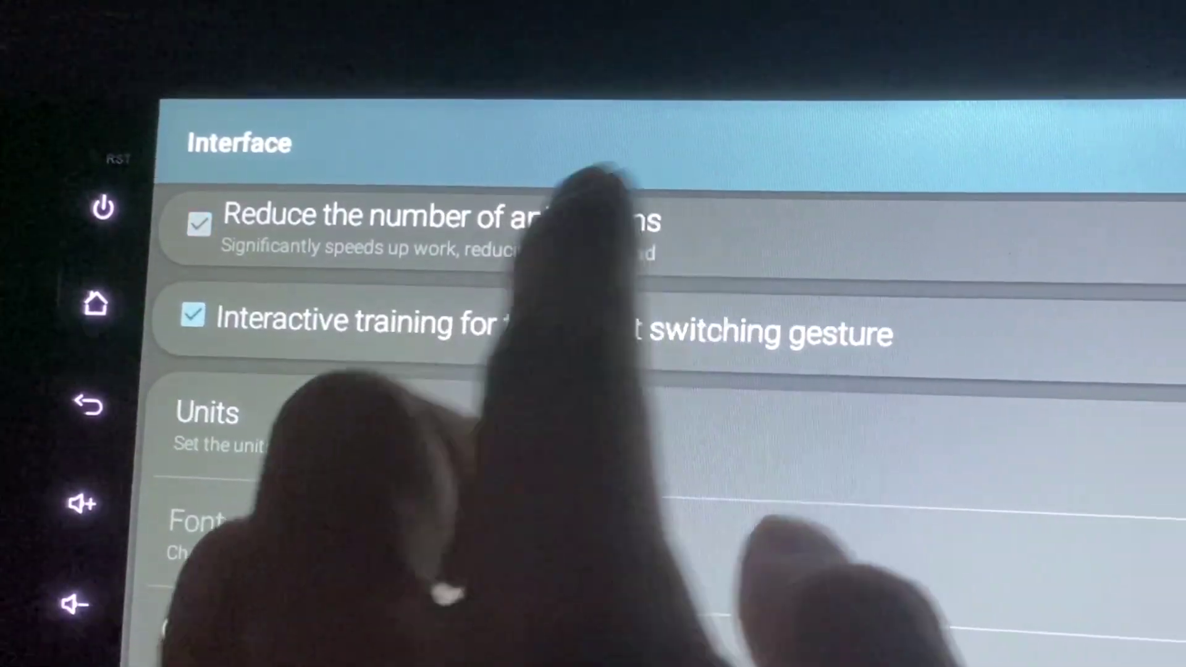
click(202, 227)
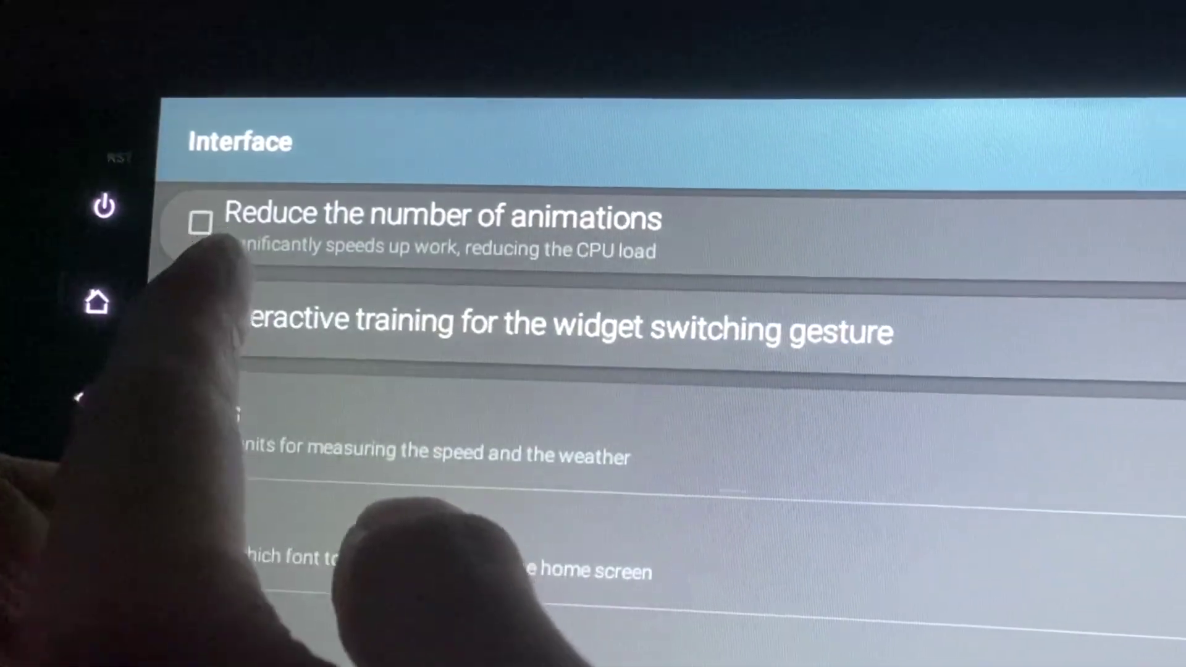
click(202, 221)
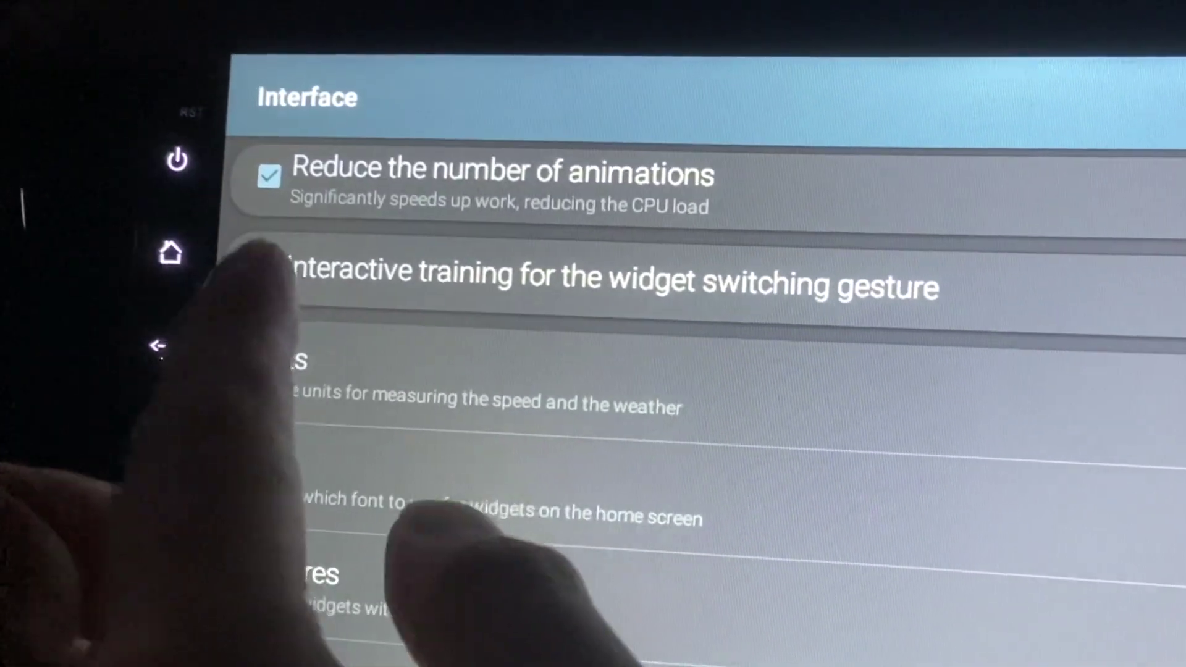
Toggle interactive gesture training off and on, and set speed units to kilometers.
click(259, 267)
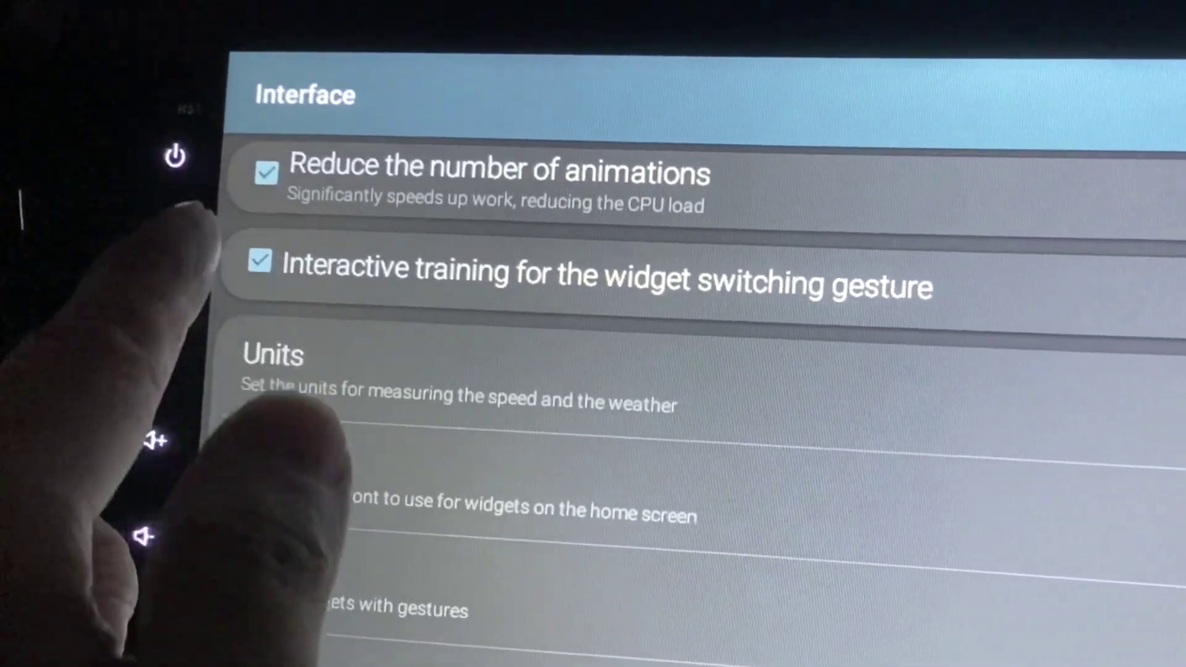
click(267, 263)
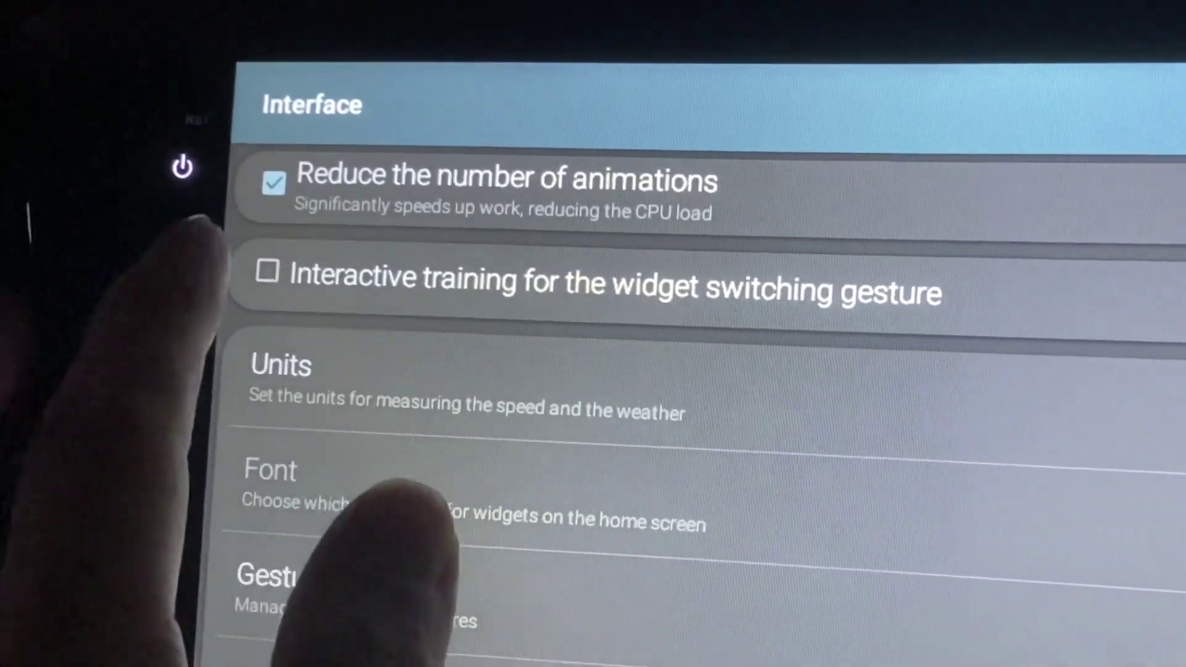
click(269, 274)
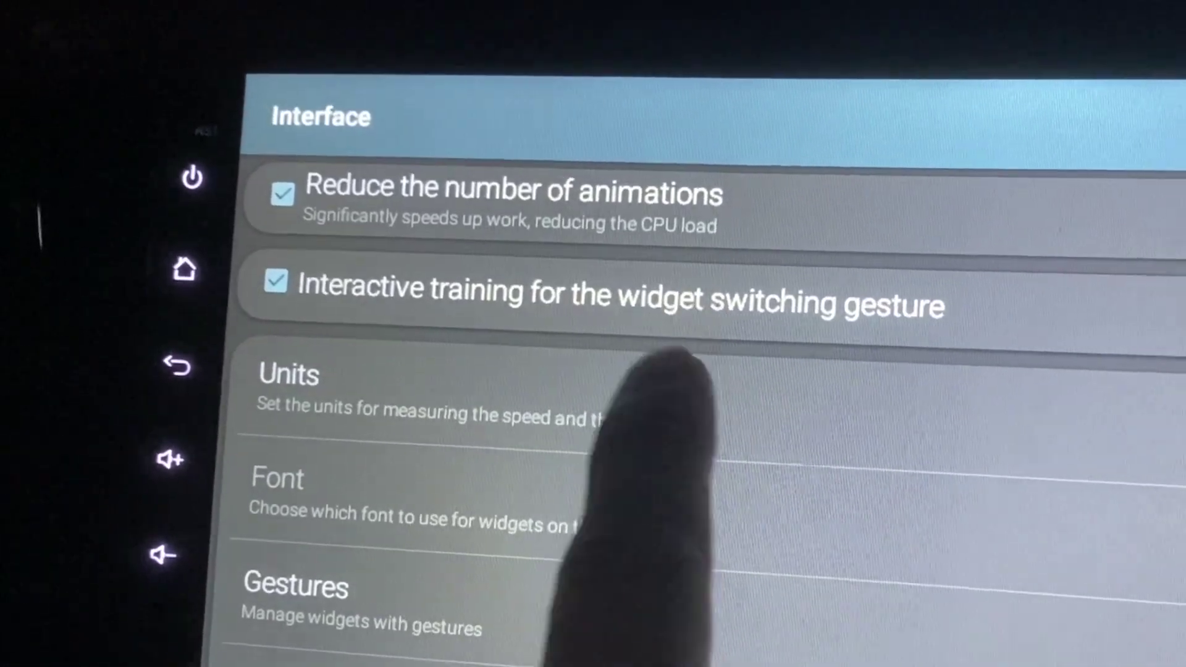
click(663, 380)
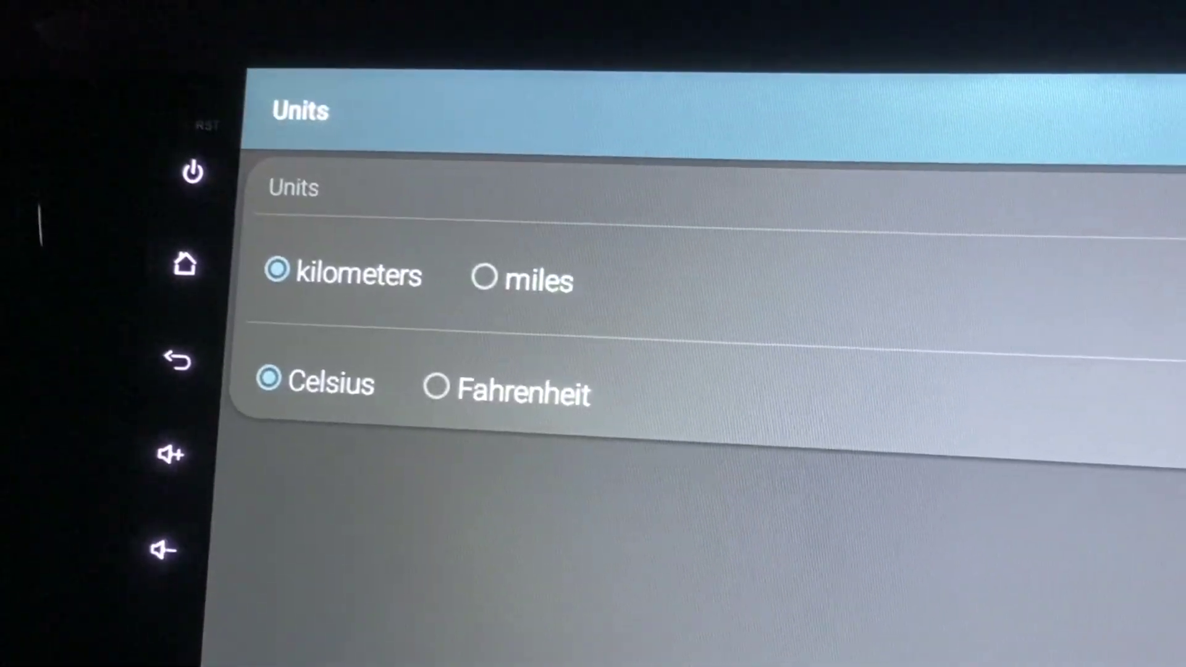
click(279, 270)
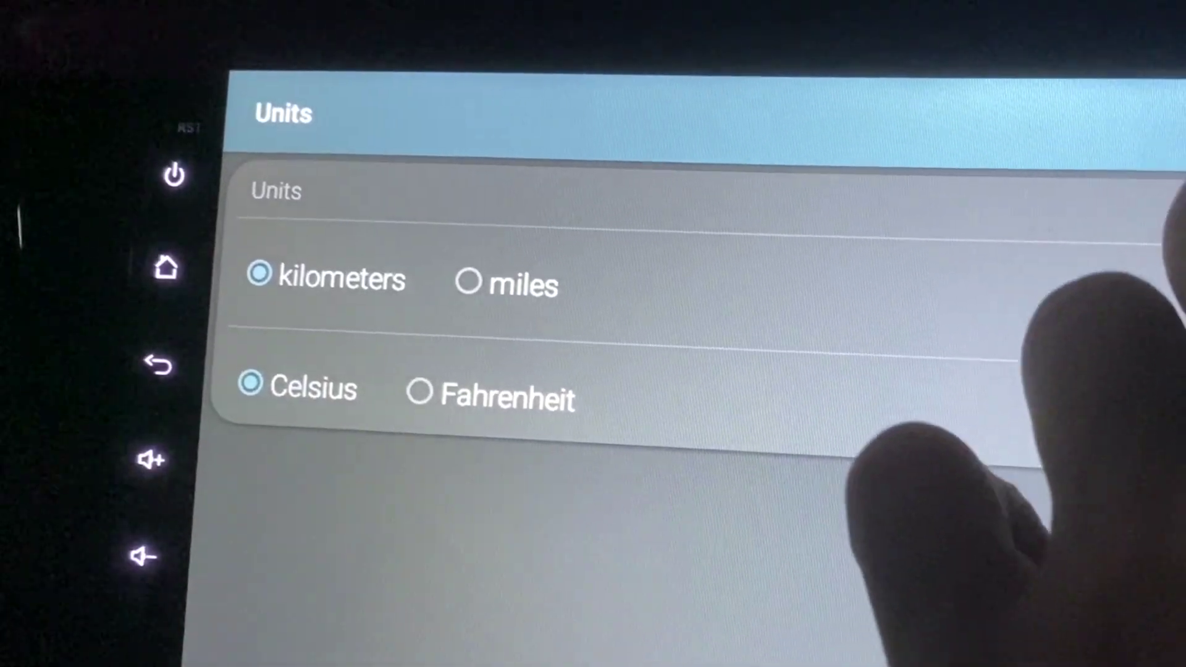
Leave Units, dismiss the Pro-only prompt, and view the Gestures page before returning.
click(880, 519)
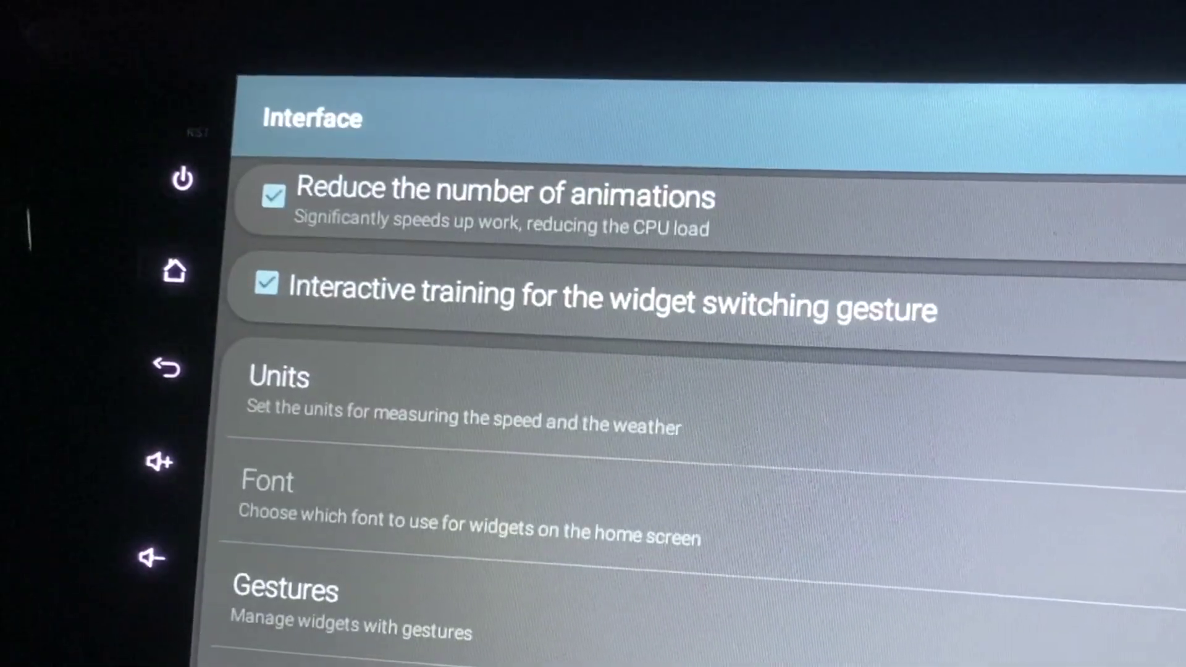
drag(593, 418, 630, 241)
click(269, 370)
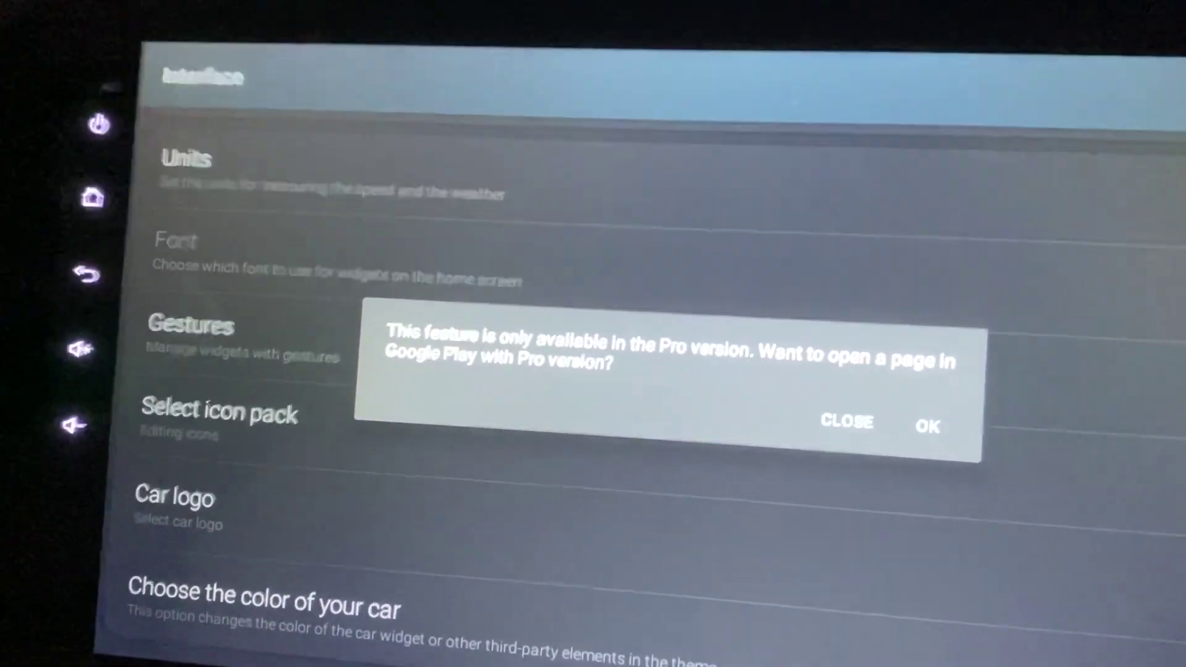
click(850, 423)
click(445, 343)
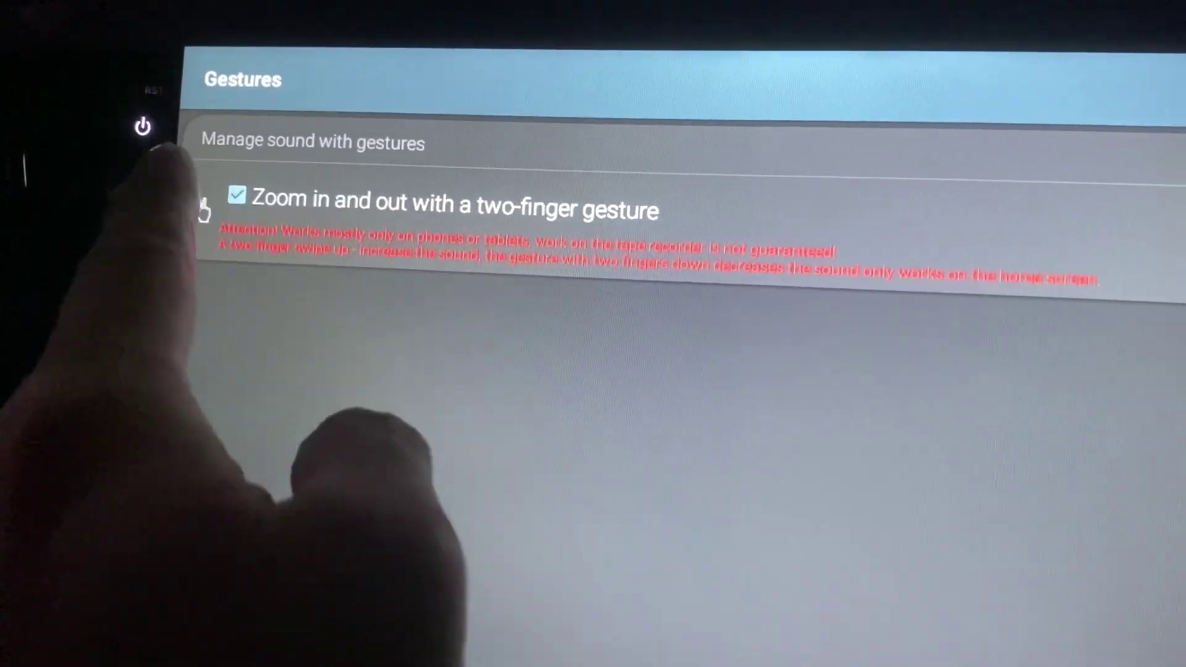
key(Escape)
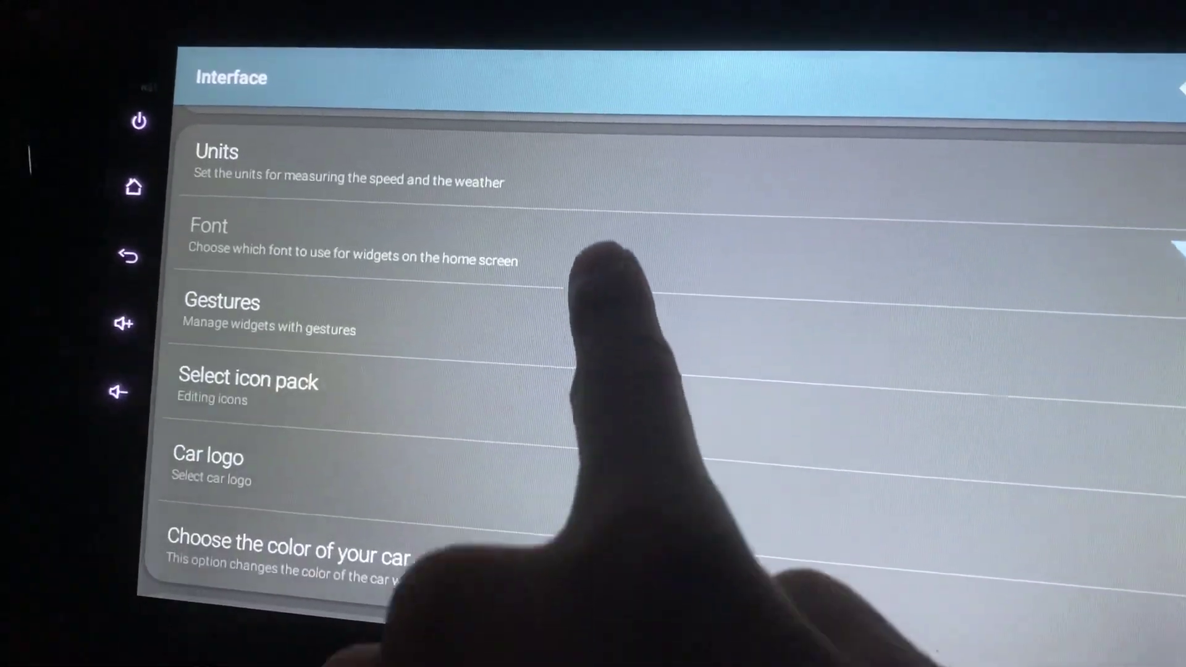
drag(596, 260, 602, 176)
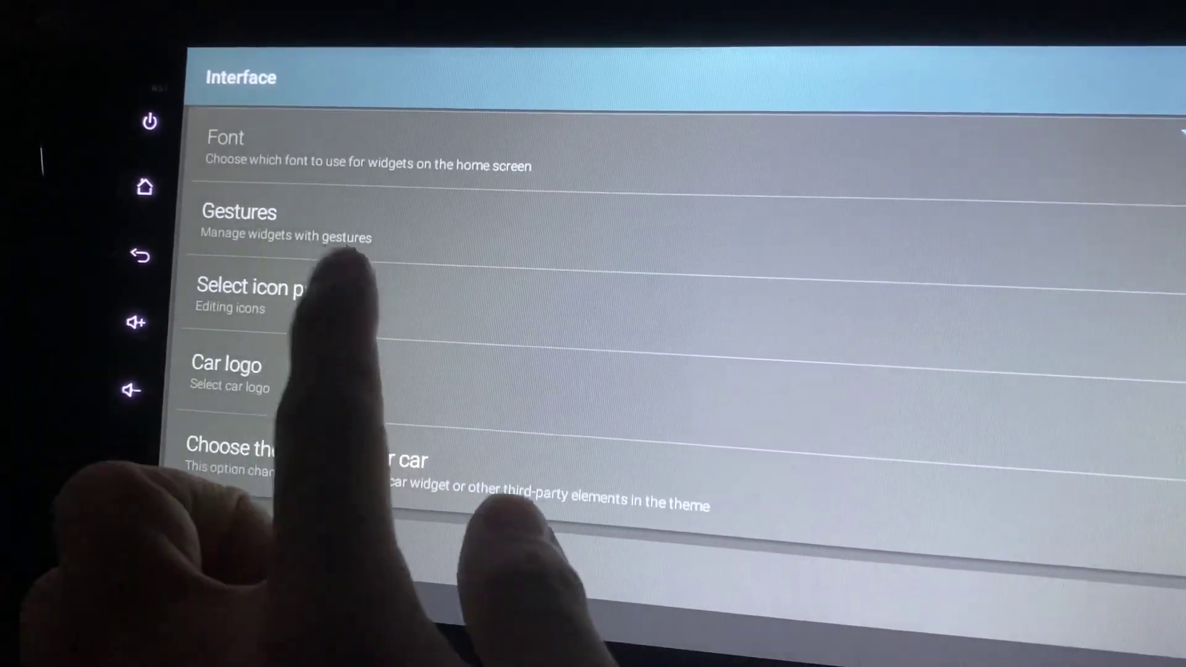
Keep Car Launcher FREE's own default icon pack and return to Interface settings.
click(361, 293)
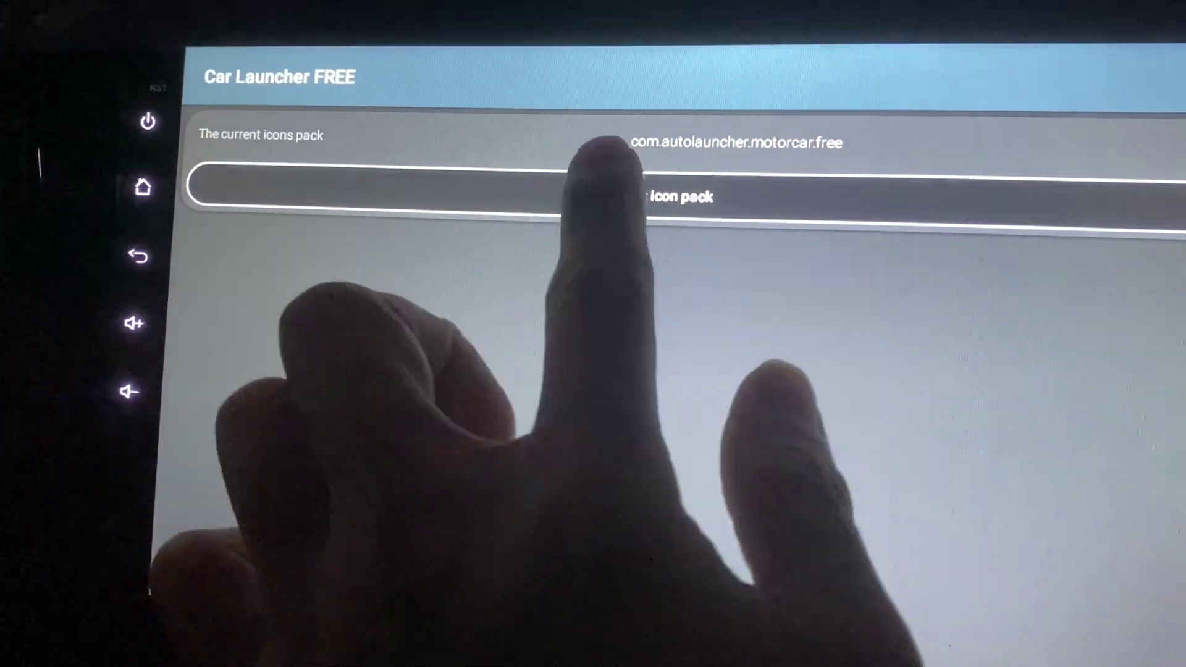
click(603, 185)
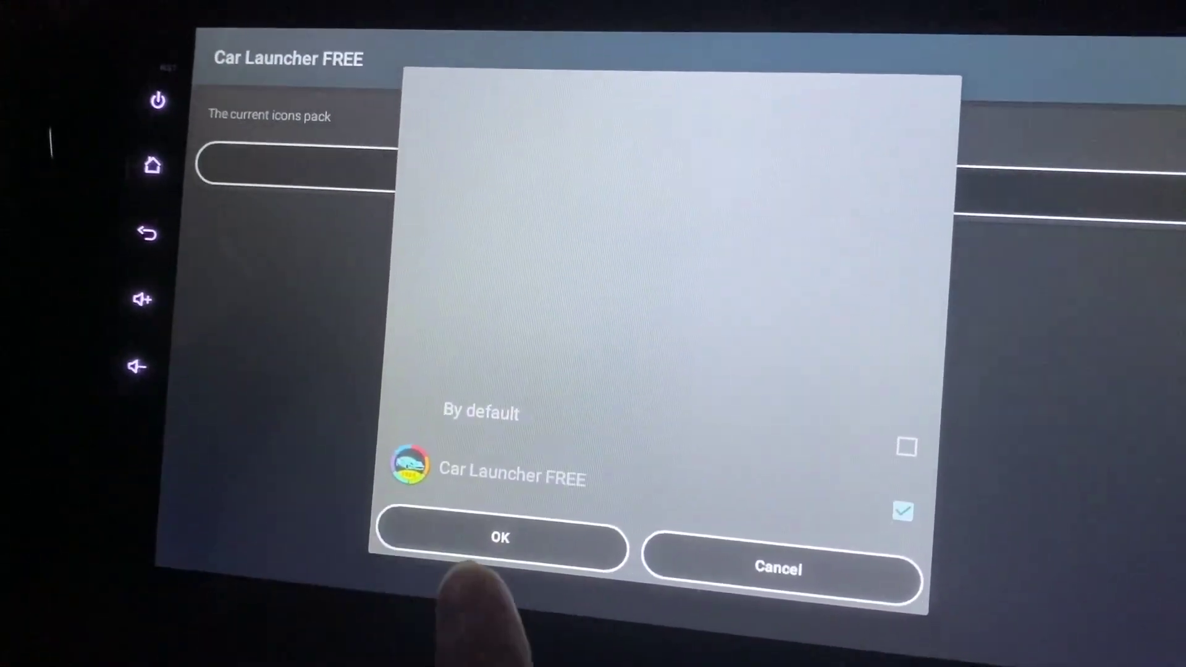
click(515, 537)
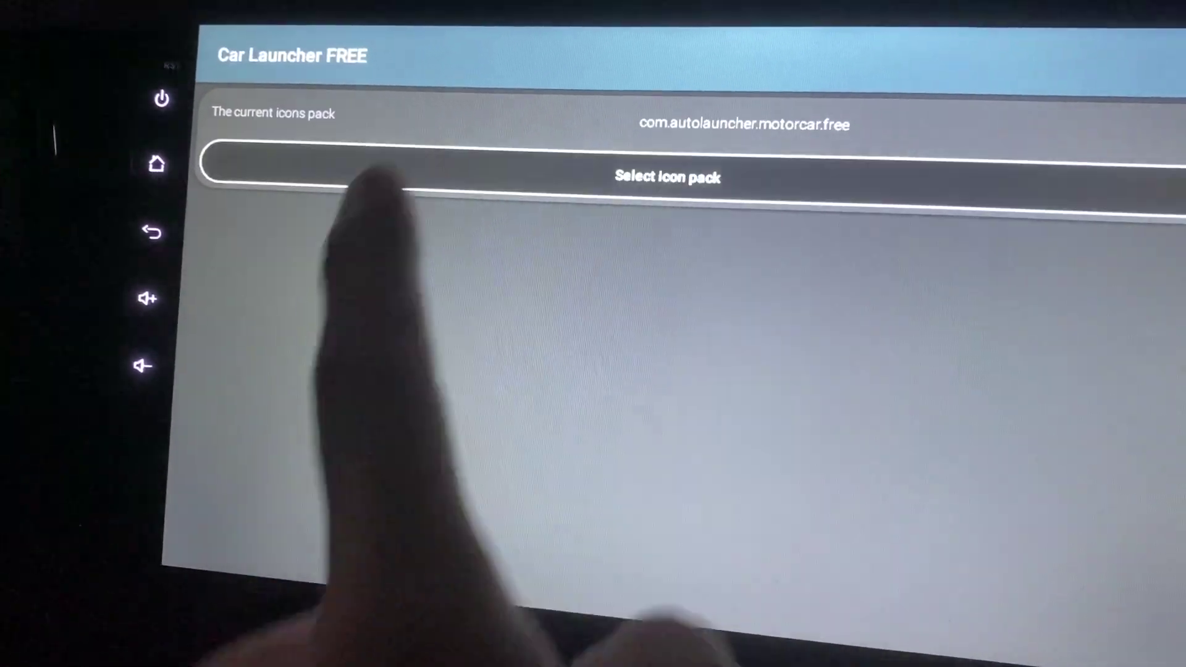
click(370, 176)
click(834, 427)
click(482, 536)
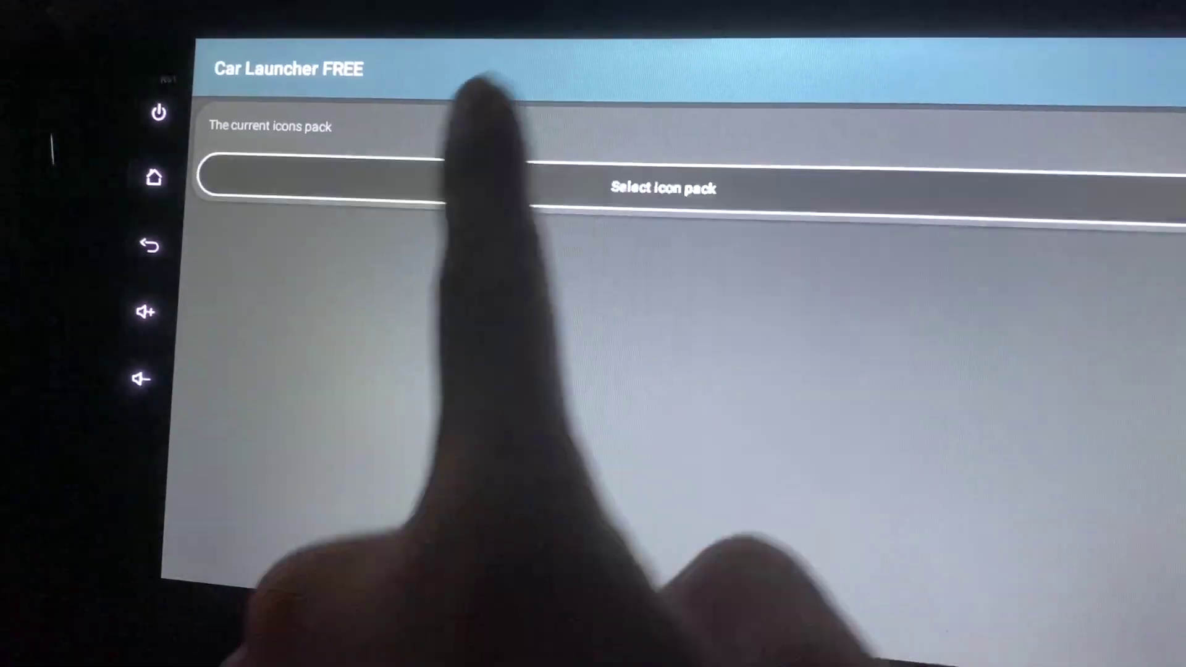
click(492, 181)
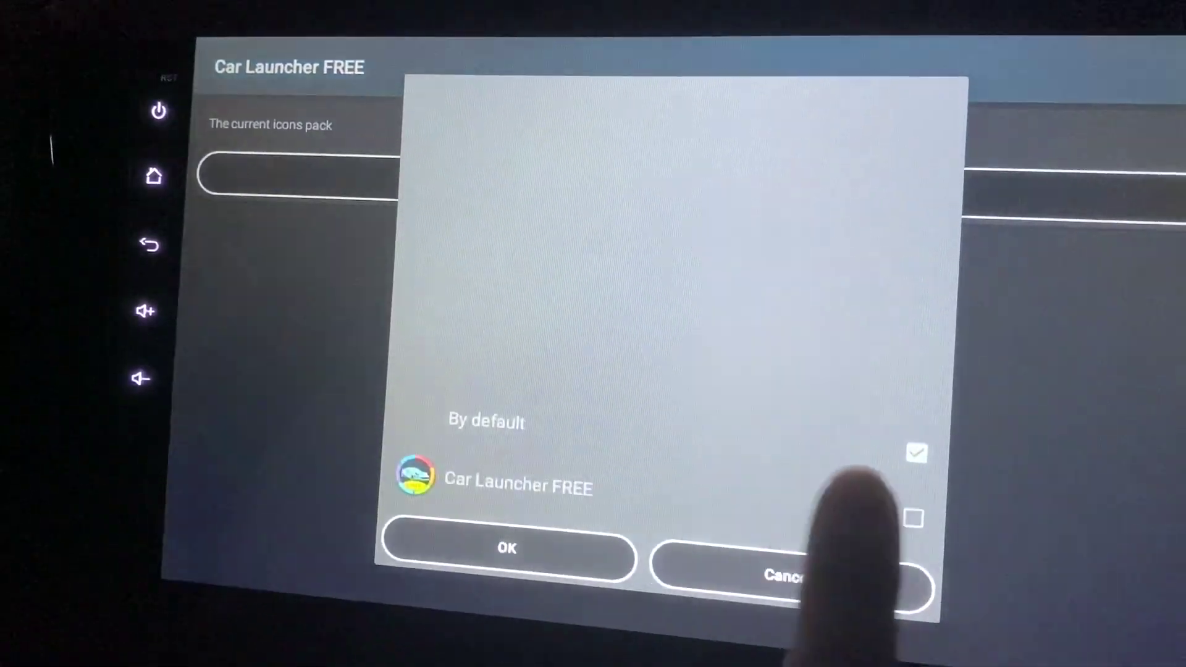
click(463, 546)
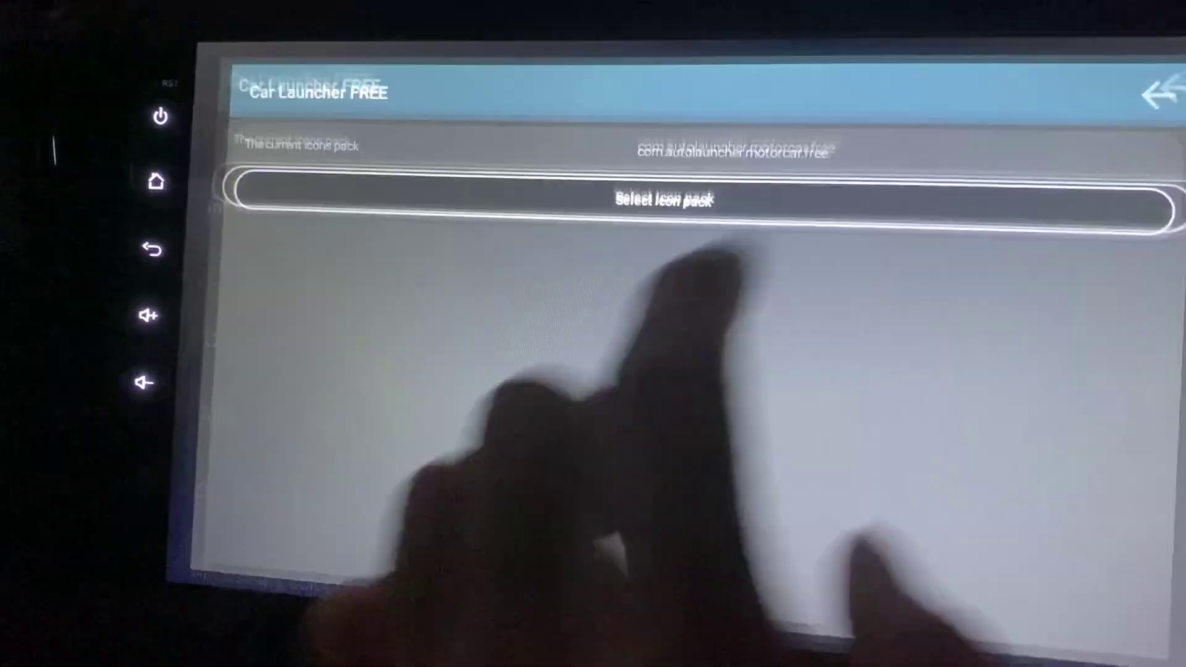
click(1159, 93)
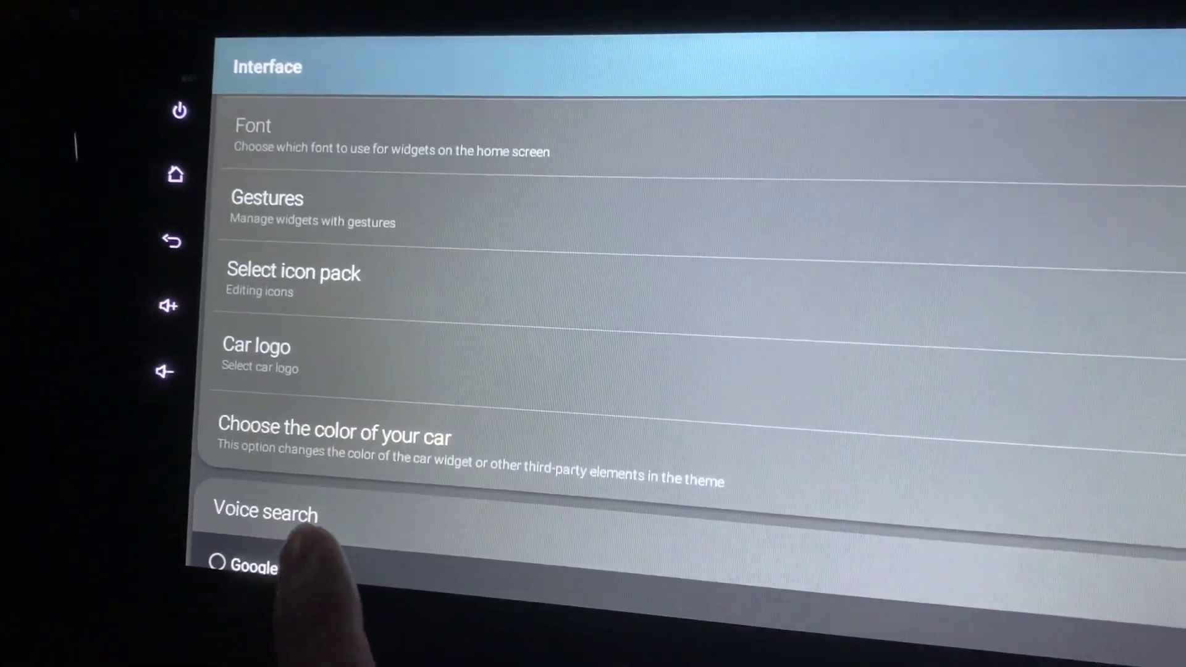
scroll(467, 385, down, 3)
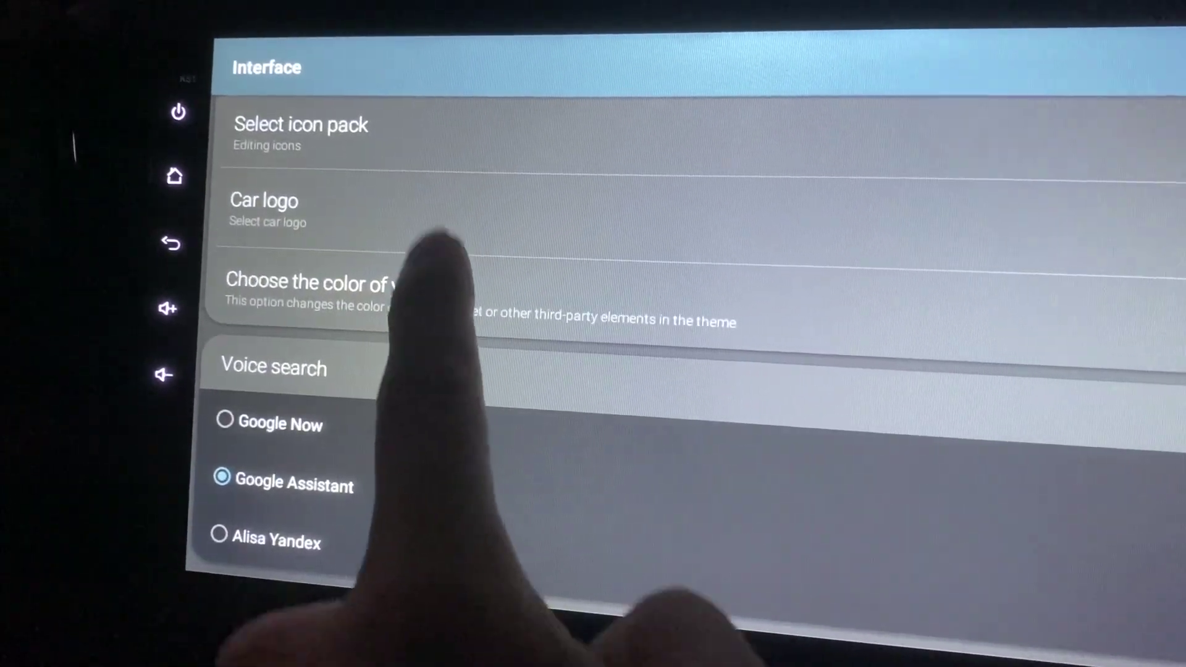
Leave the car logo unchanged and tint the car widget pale yellow.
click(436, 212)
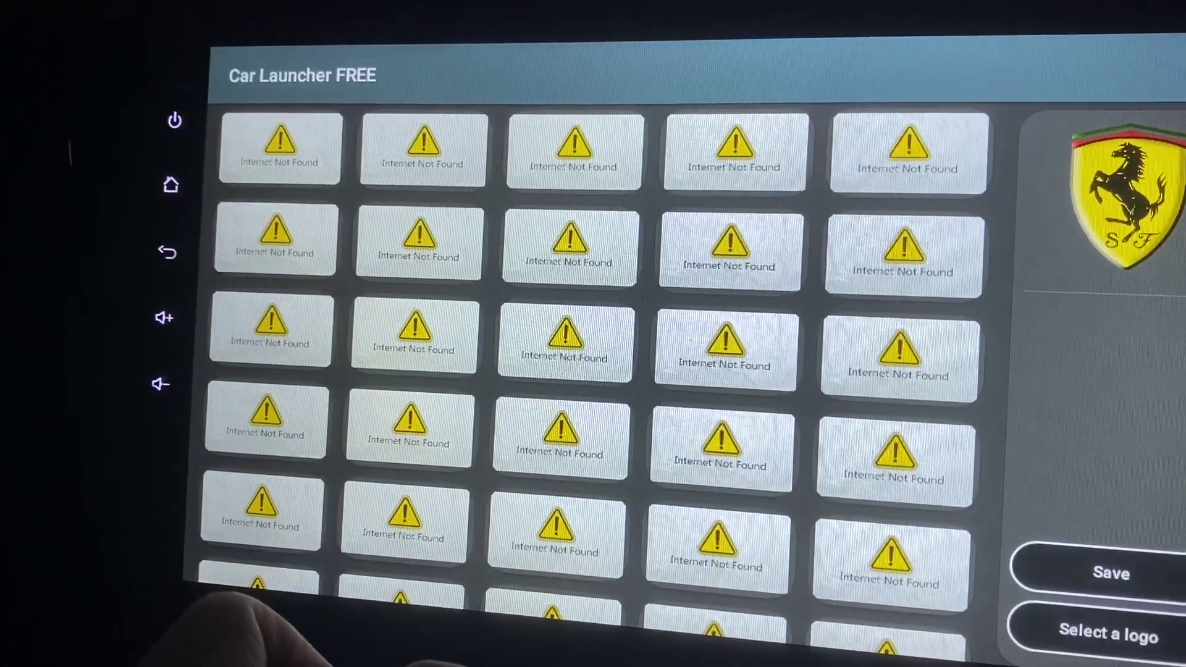
scroll(435, 351, down, 2)
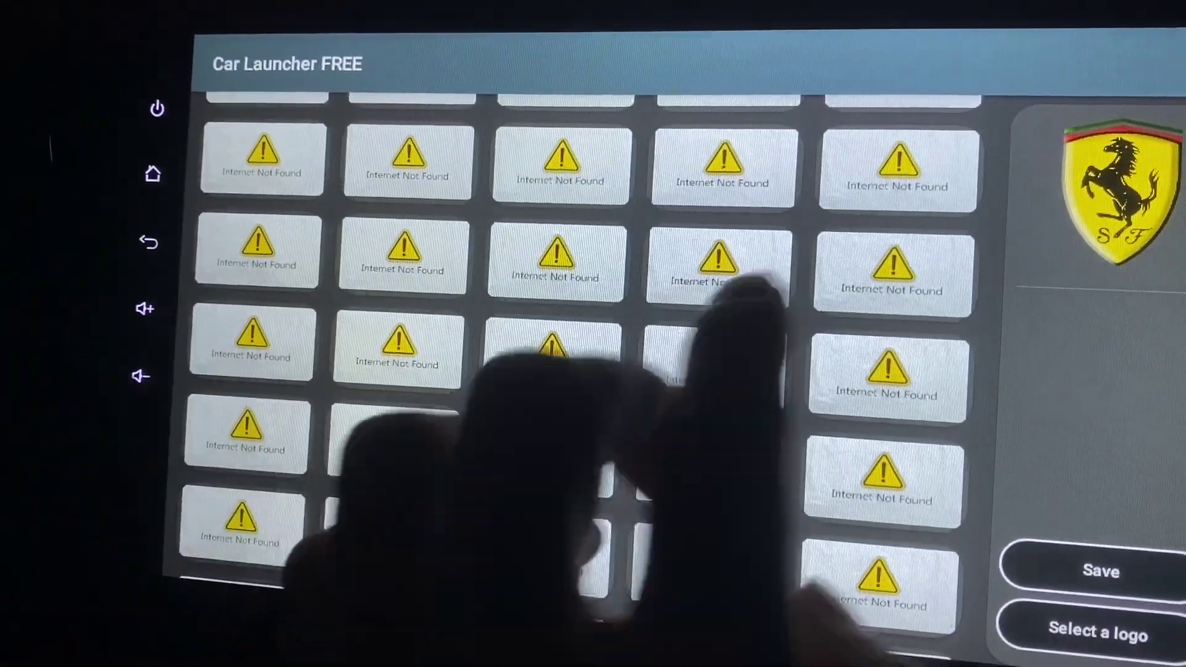
scroll(593, 371, up, 2)
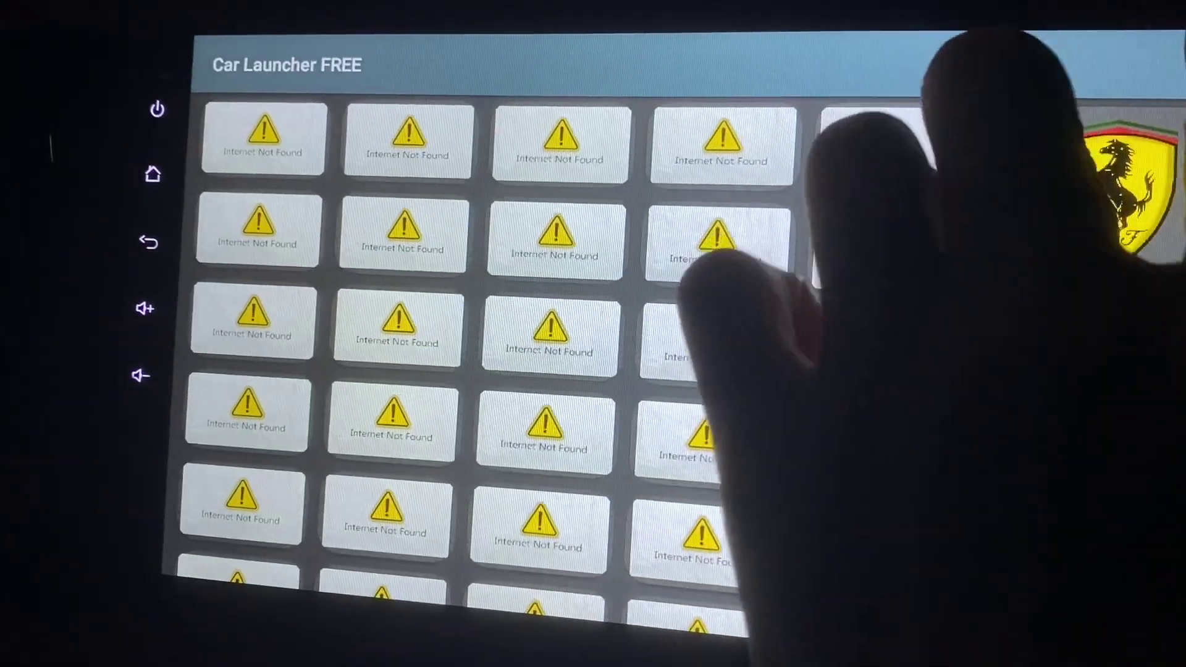
click(1094, 564)
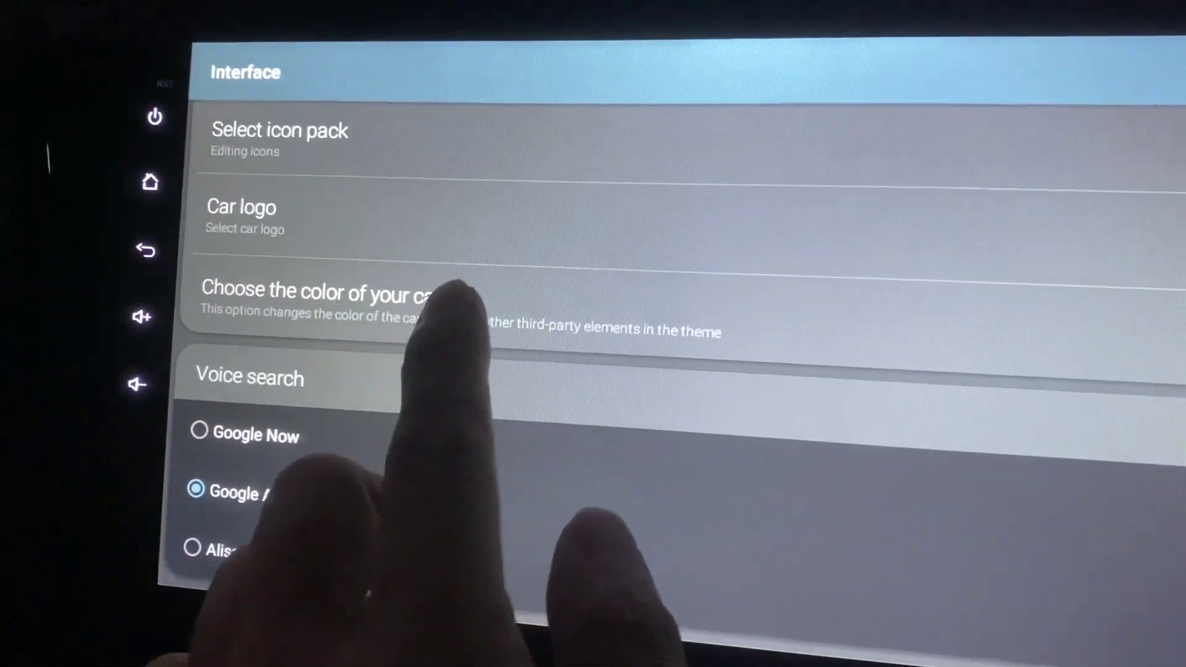
click(443, 297)
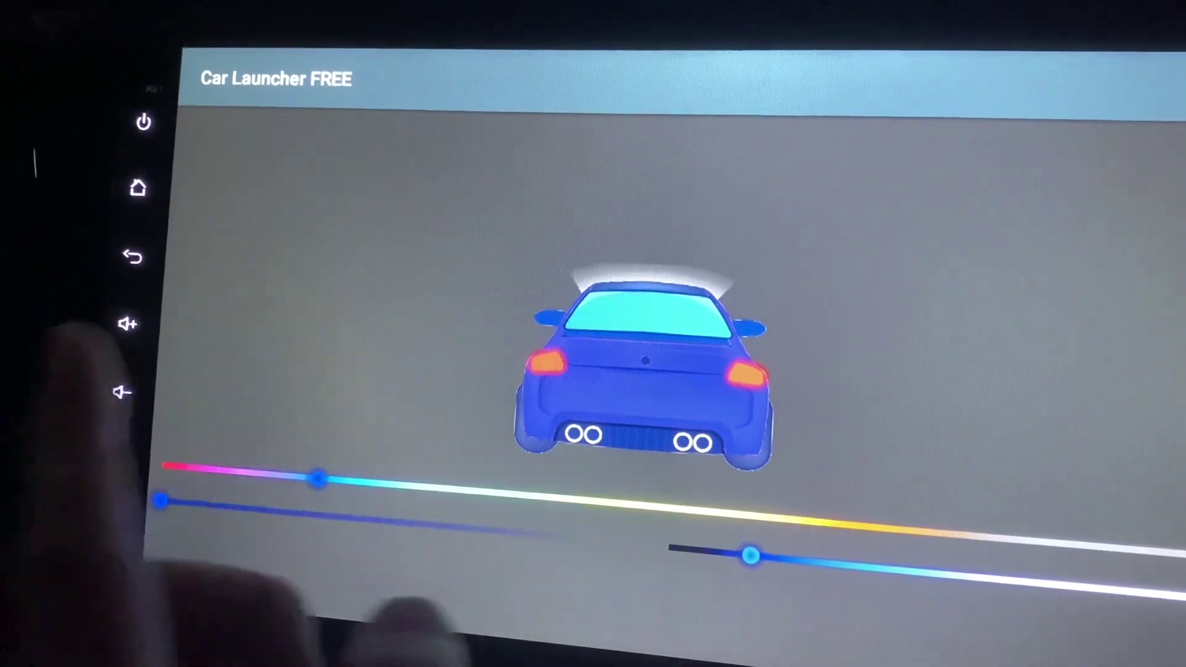
drag(313, 469, 709, 496)
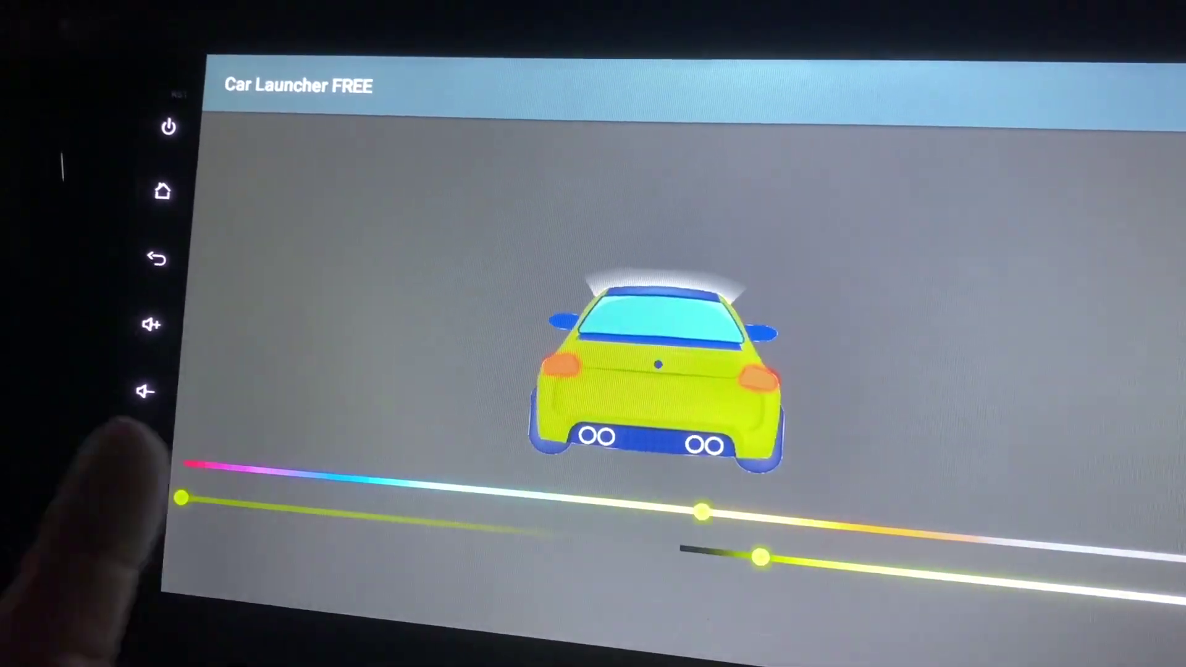
drag(741, 546, 931, 563)
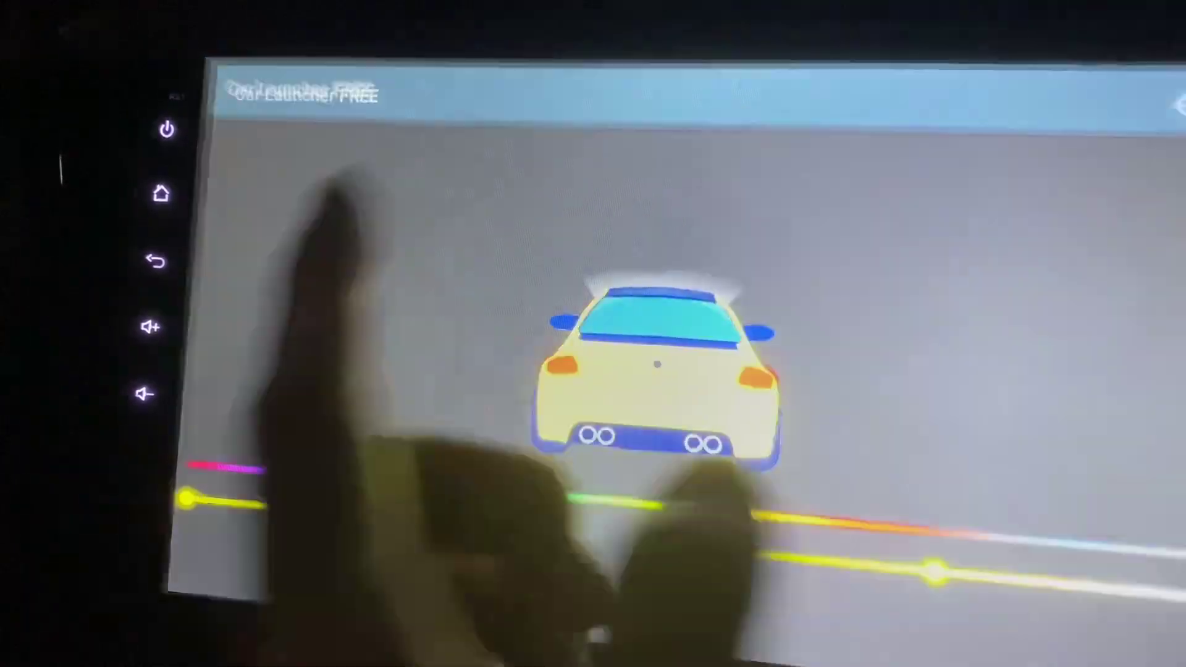
Enable Hide Notification Bar and Show Slide Menu button, then return to Settings.
click(333, 195)
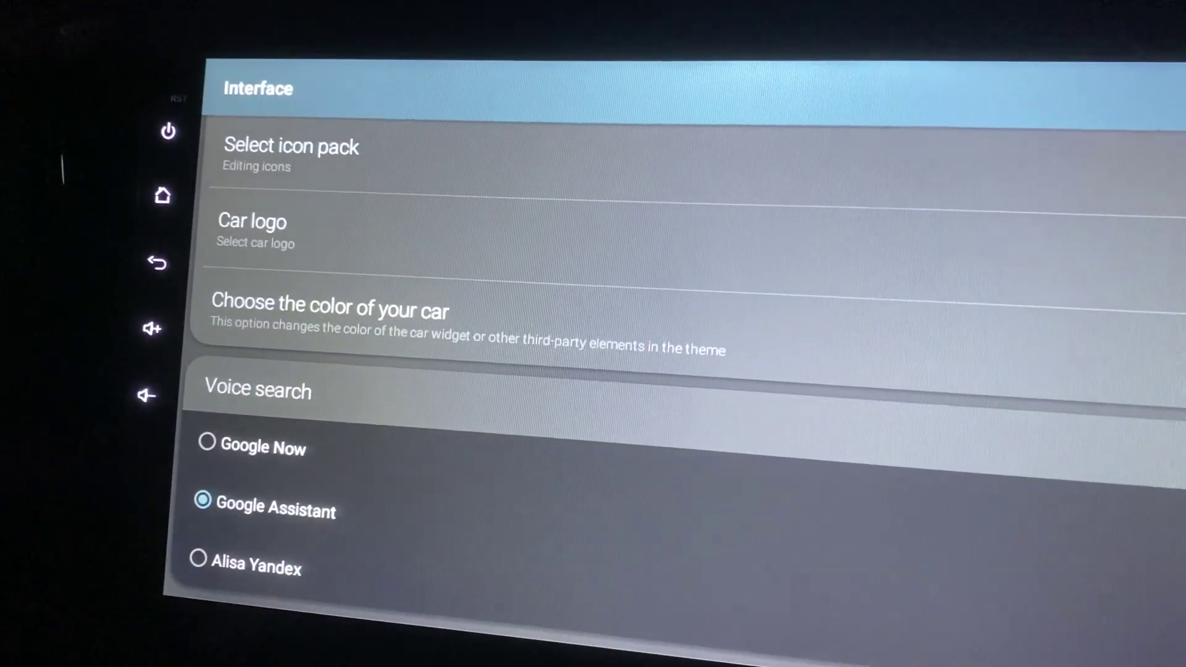
scroll(685, 306, down, 3)
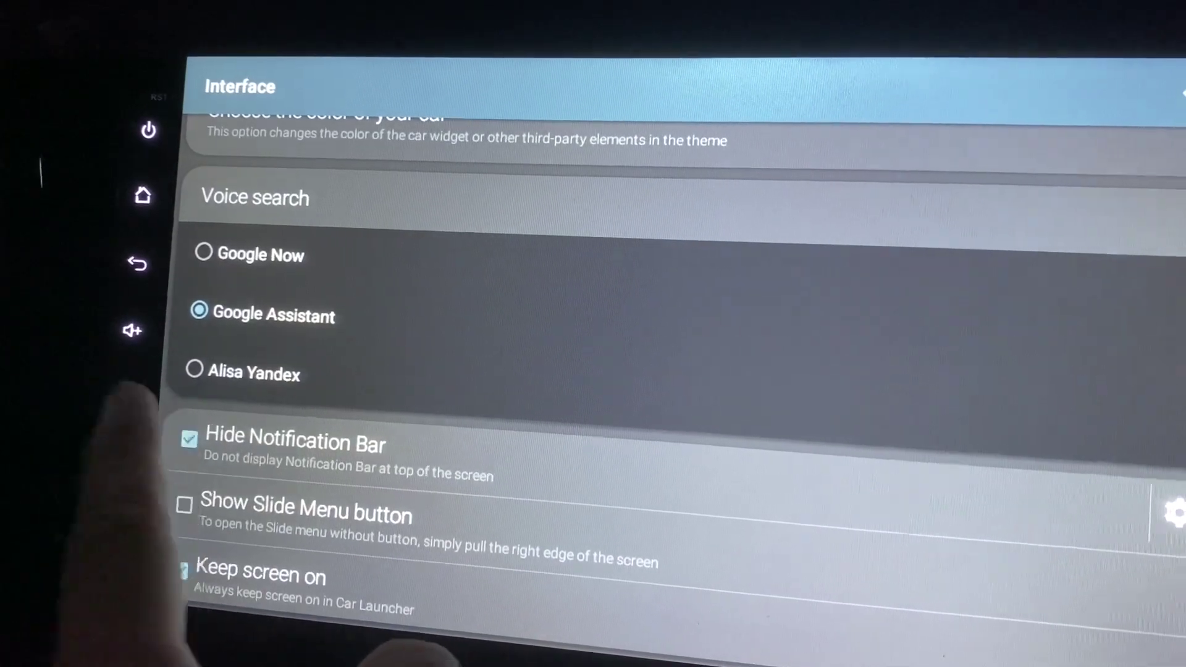
click(190, 437)
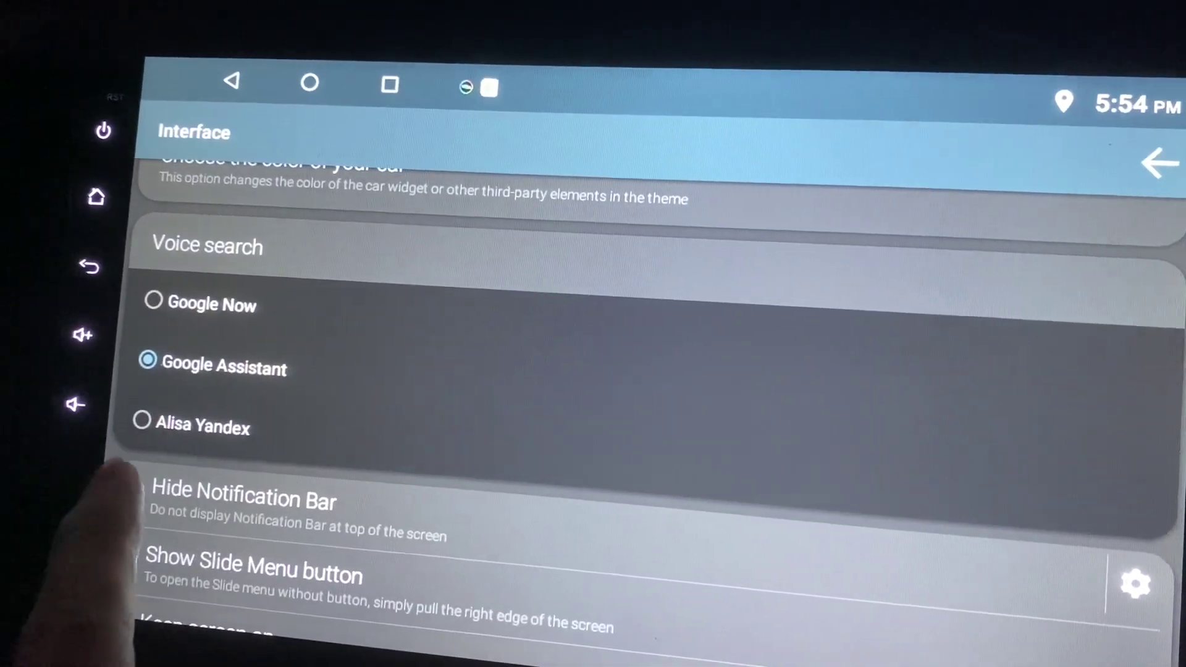
click(133, 494)
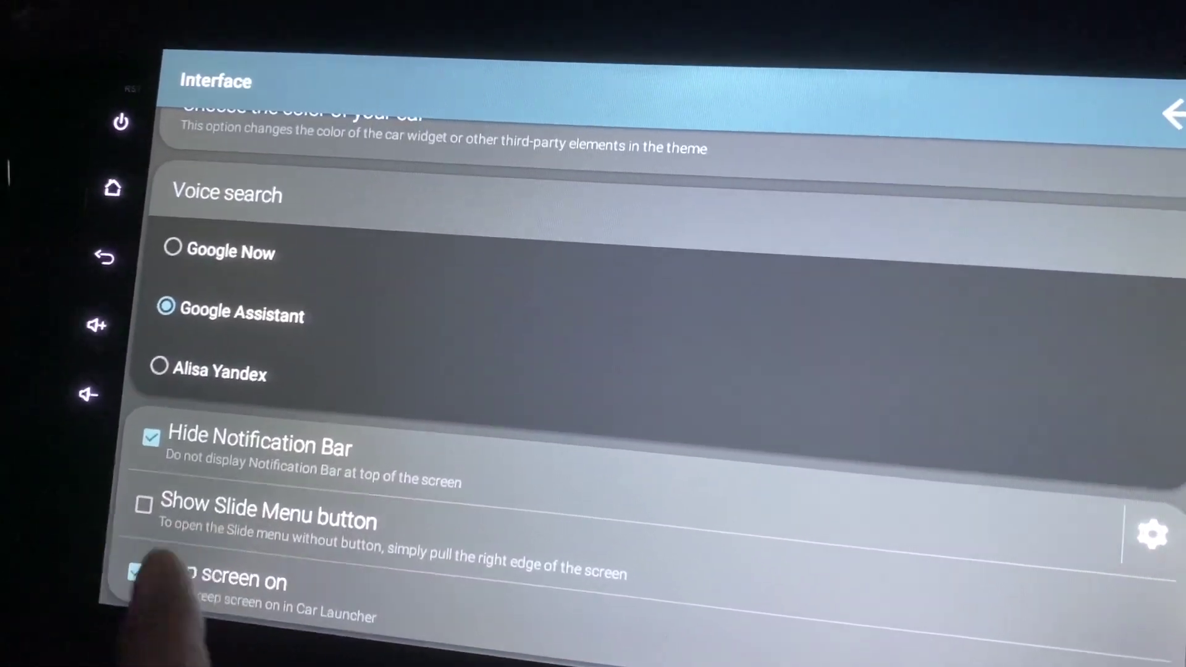
click(121, 505)
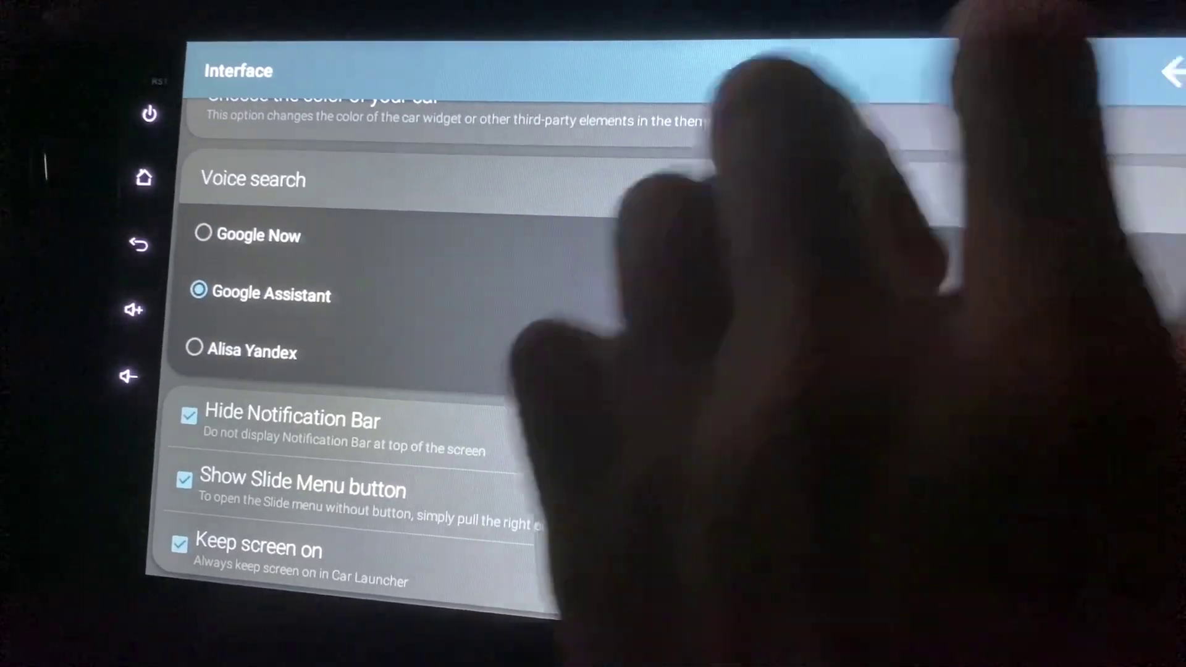
click(1135, 67)
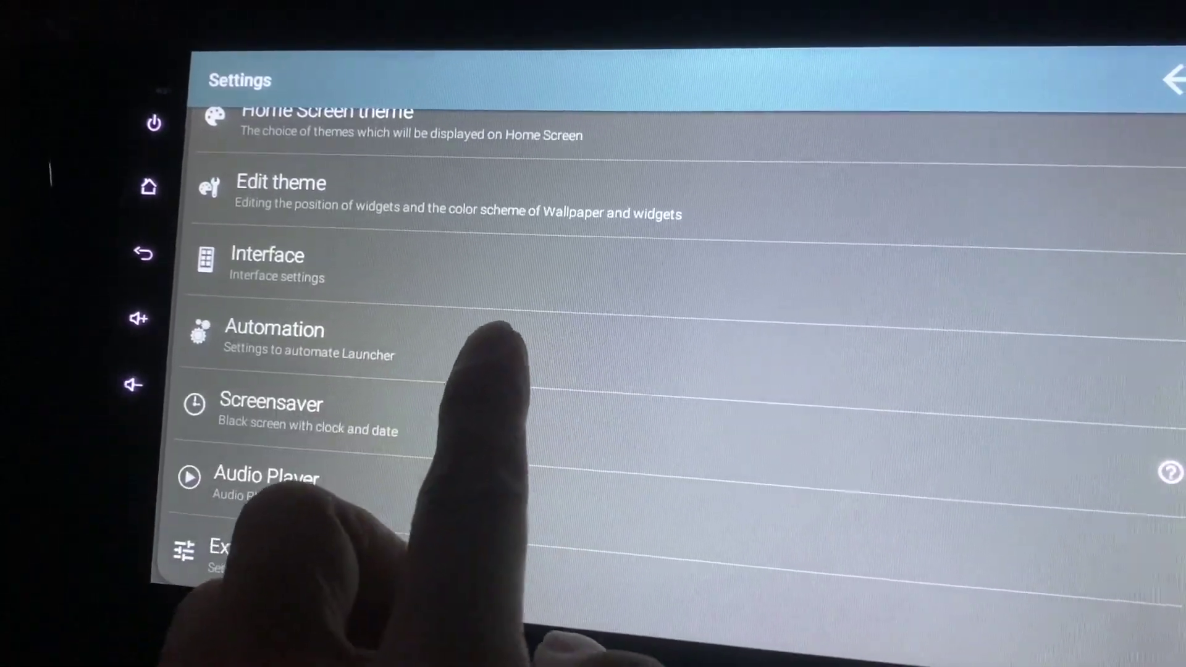
Turn on automatic screen brightness adjustment for all applications in Automation settings.
click(473, 353)
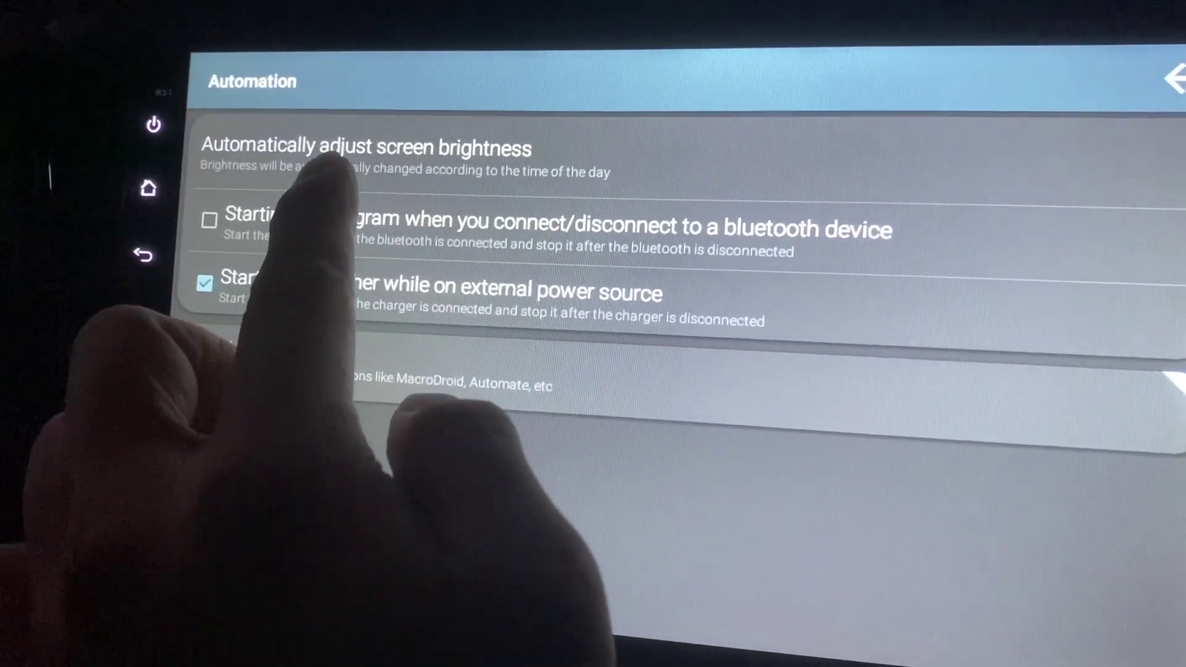
click(357, 152)
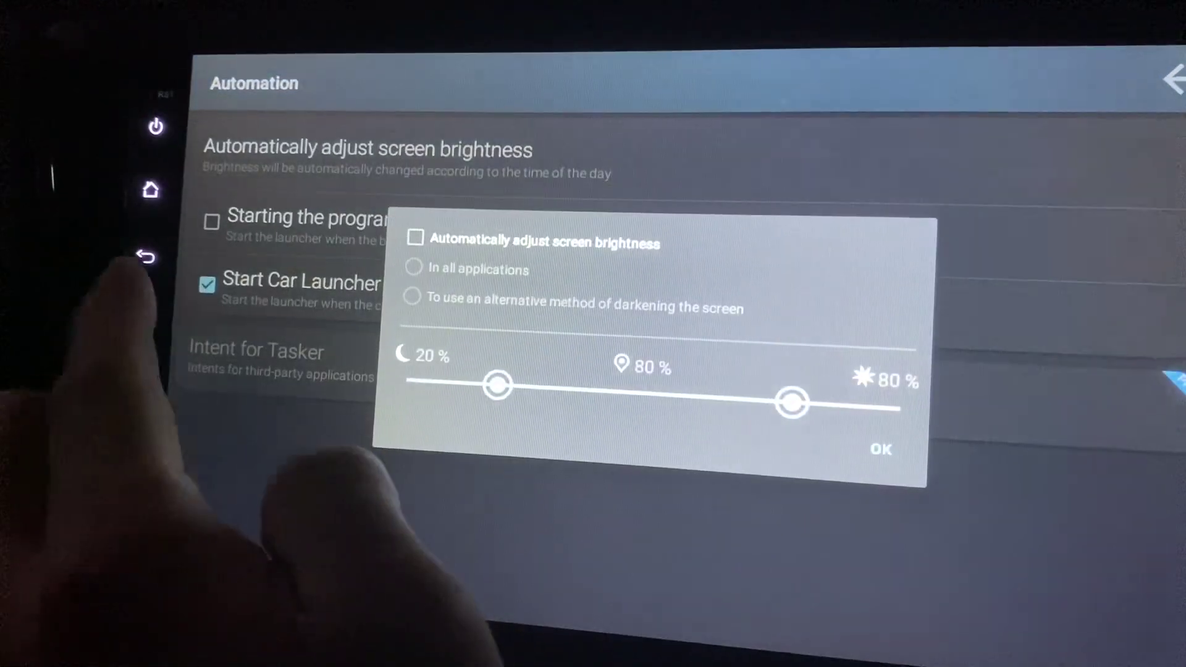
click(419, 237)
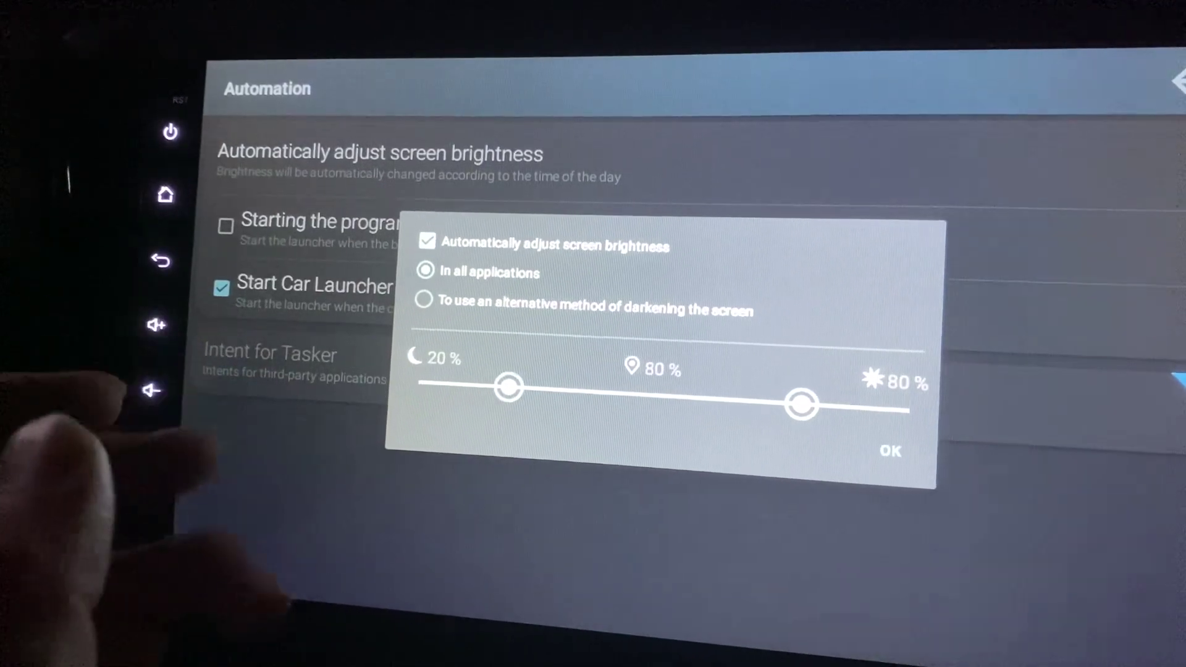
click(891, 447)
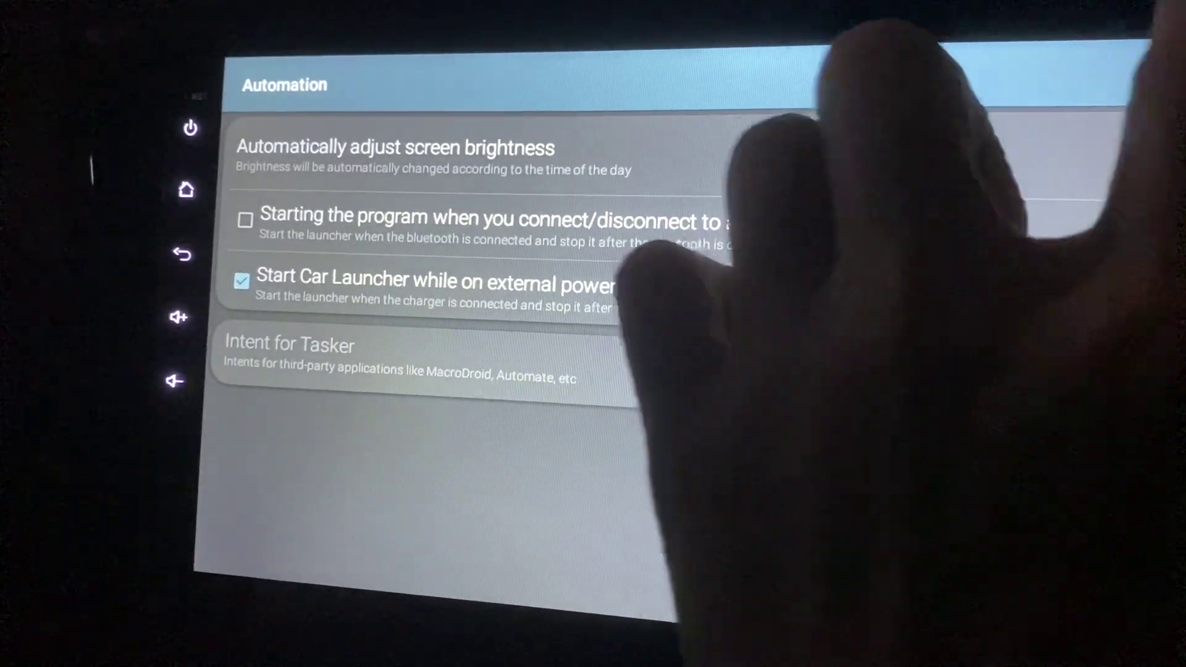
Open the Screensaver settings and toggle the Speed readout off and back on.
click(181, 253)
scroll(612, 278, down, 5)
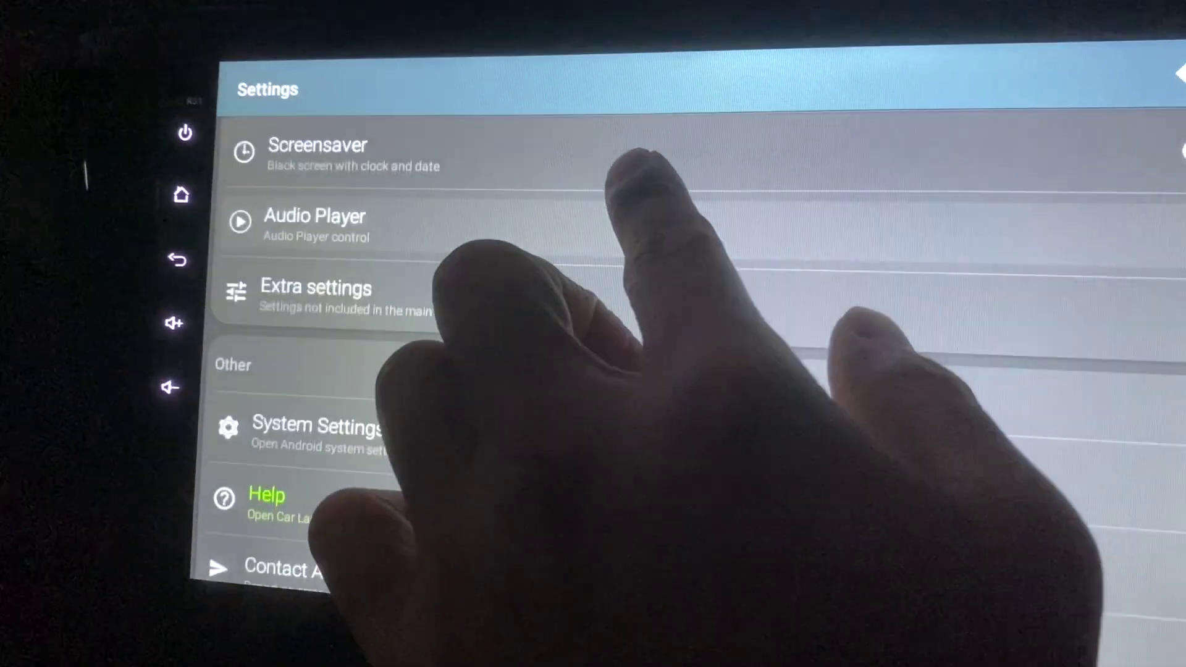
scroll(640, 214, up, 1)
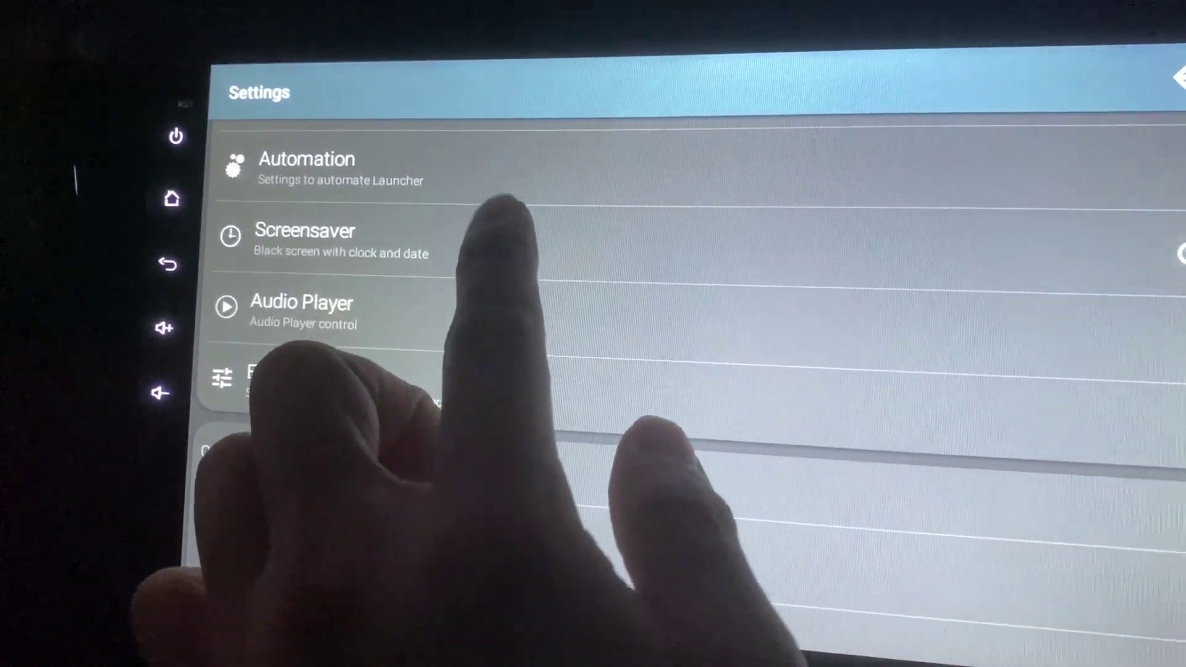
click(518, 236)
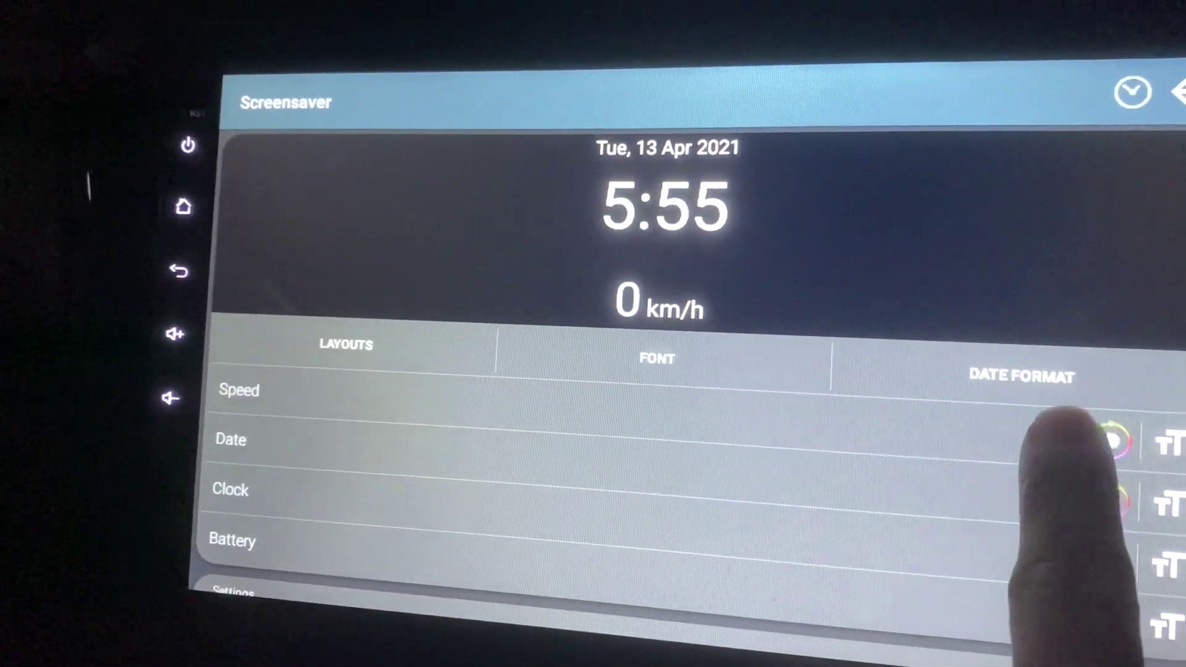
click(1060, 417)
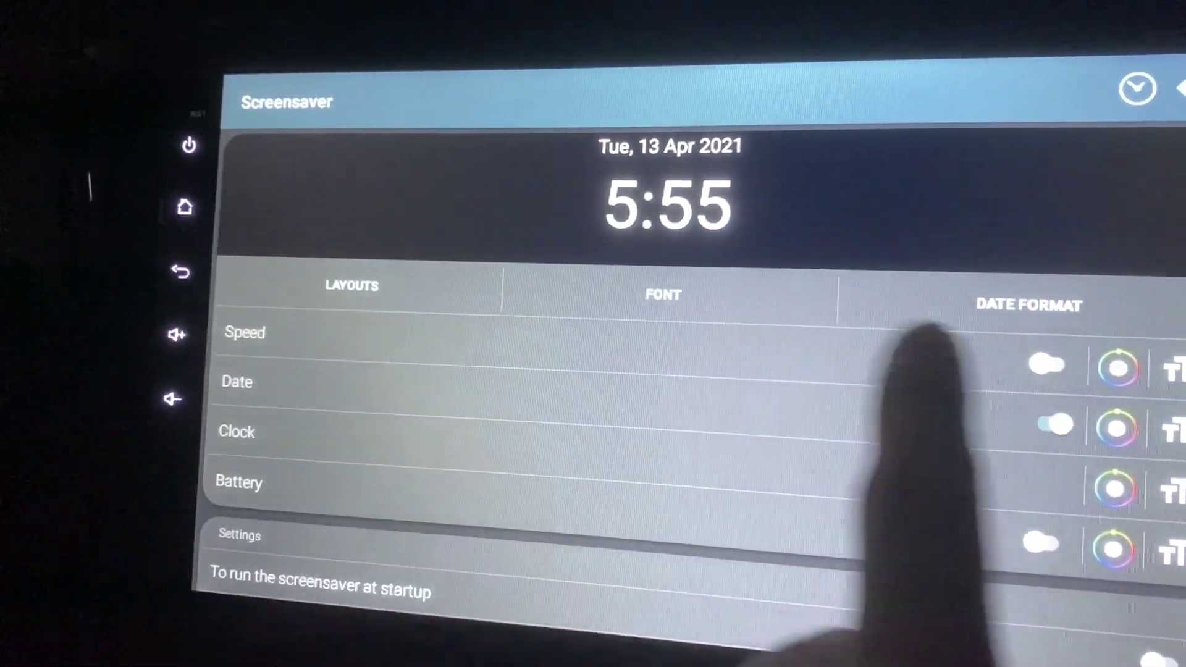
click(1051, 366)
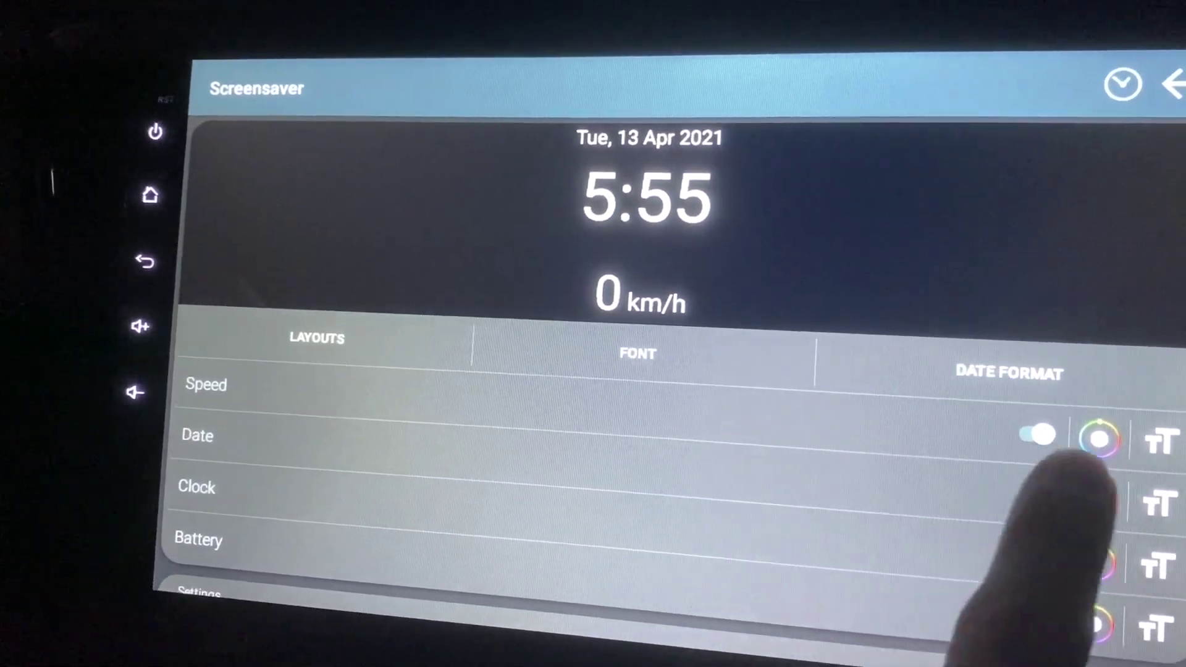
Enable the screensaver Date line and open and close a colour picker.
click(1042, 487)
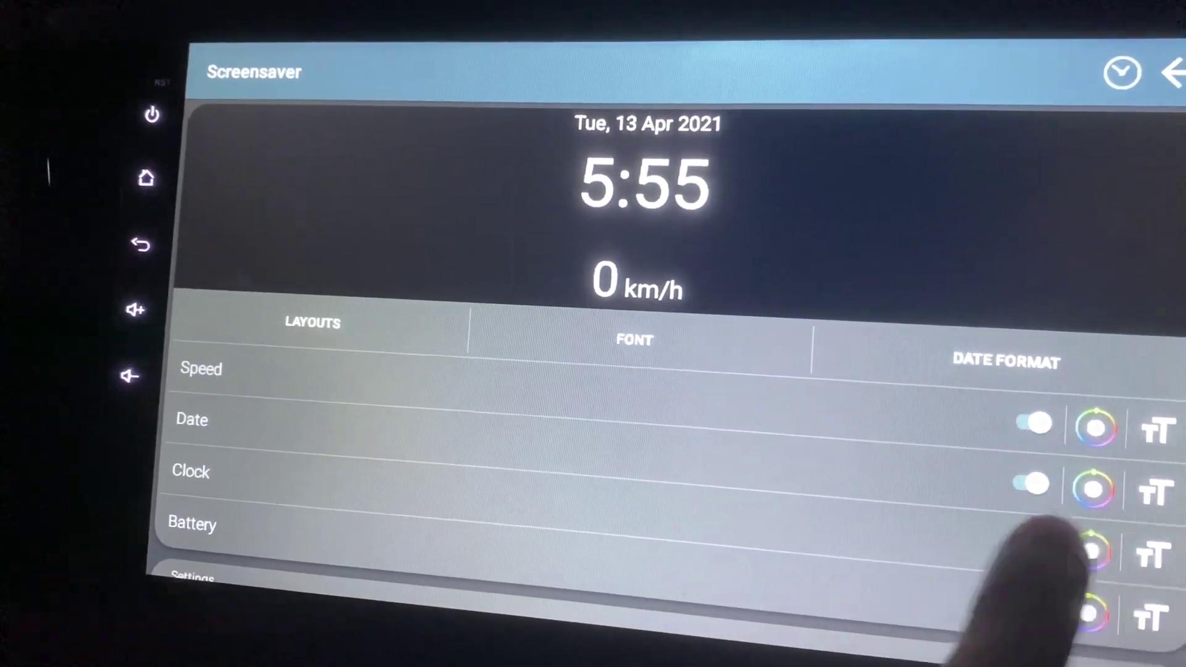
click(1090, 552)
click(769, 474)
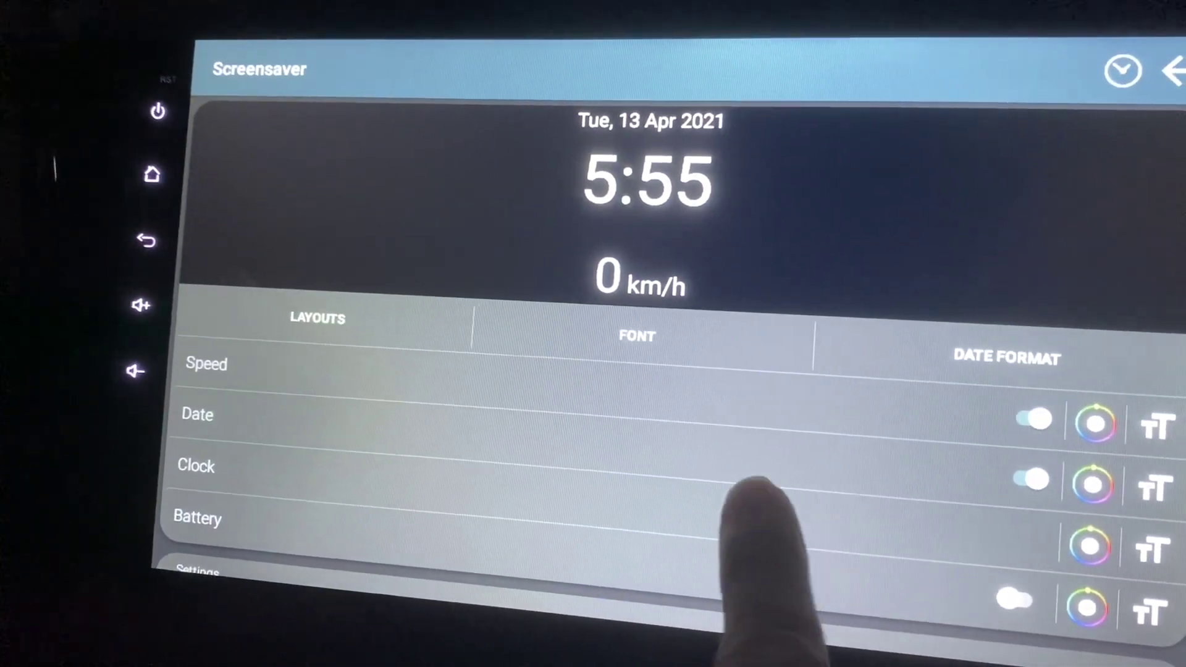
Change the screensaver clock colour to orange/pink using the hue wheel.
click(1091, 423)
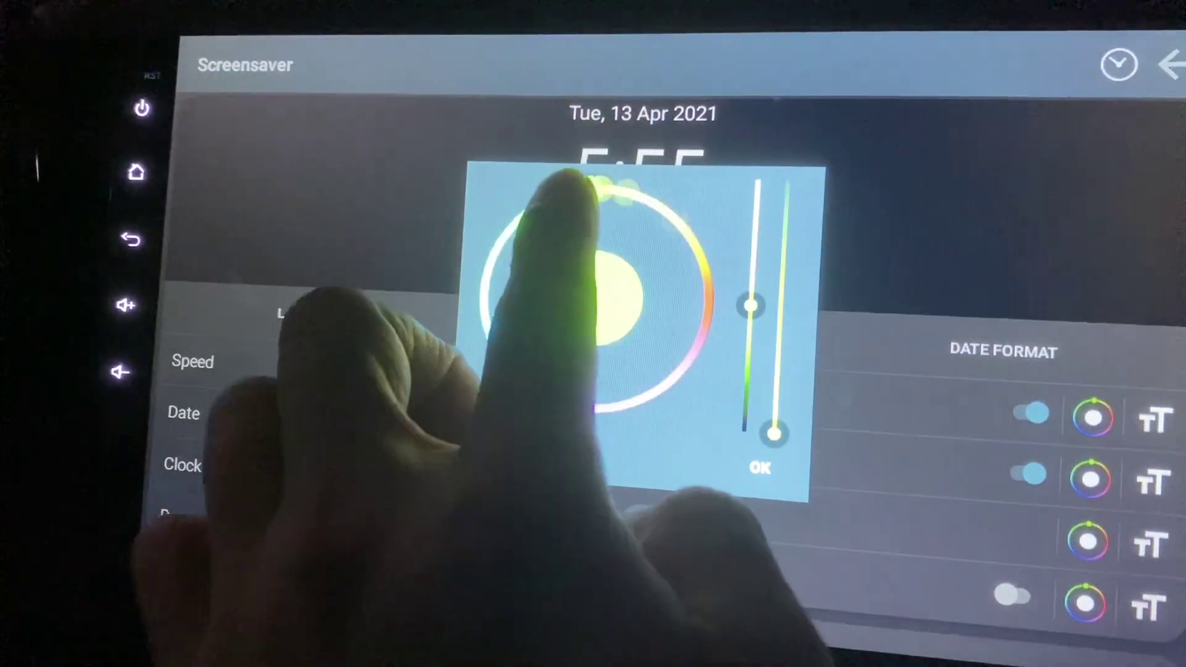
drag(688, 232, 564, 195)
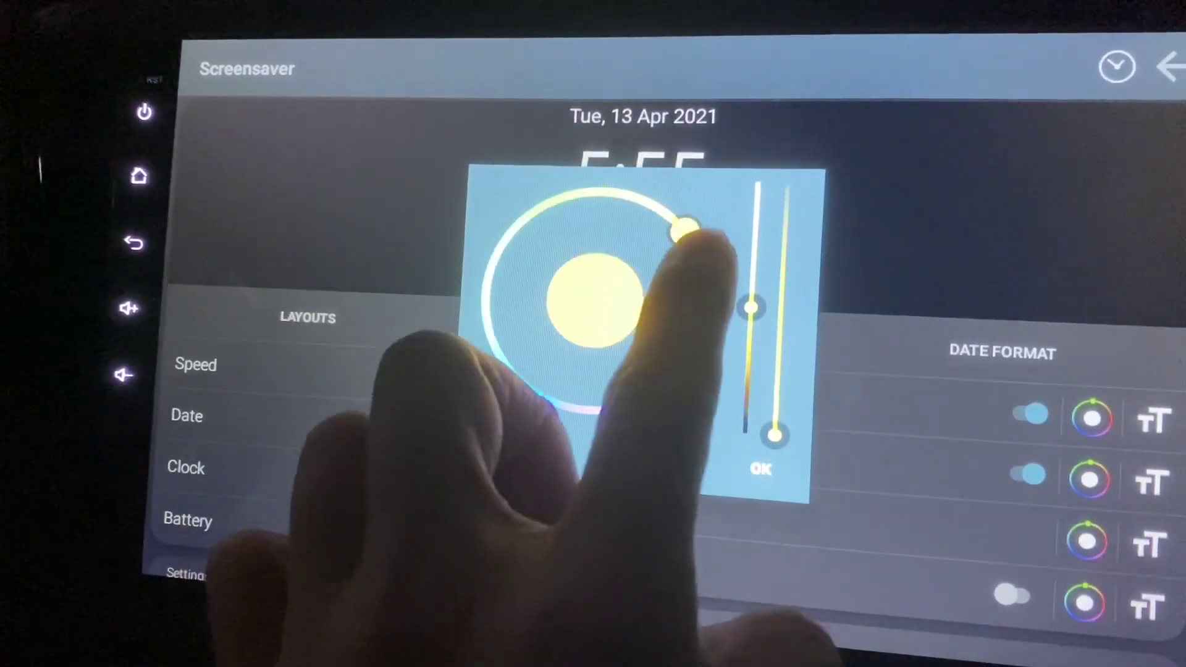
mouse_move(688, 239)
mouse_down()
mouse_move(708, 311)
mouse_move(757, 241)
mouse_up()
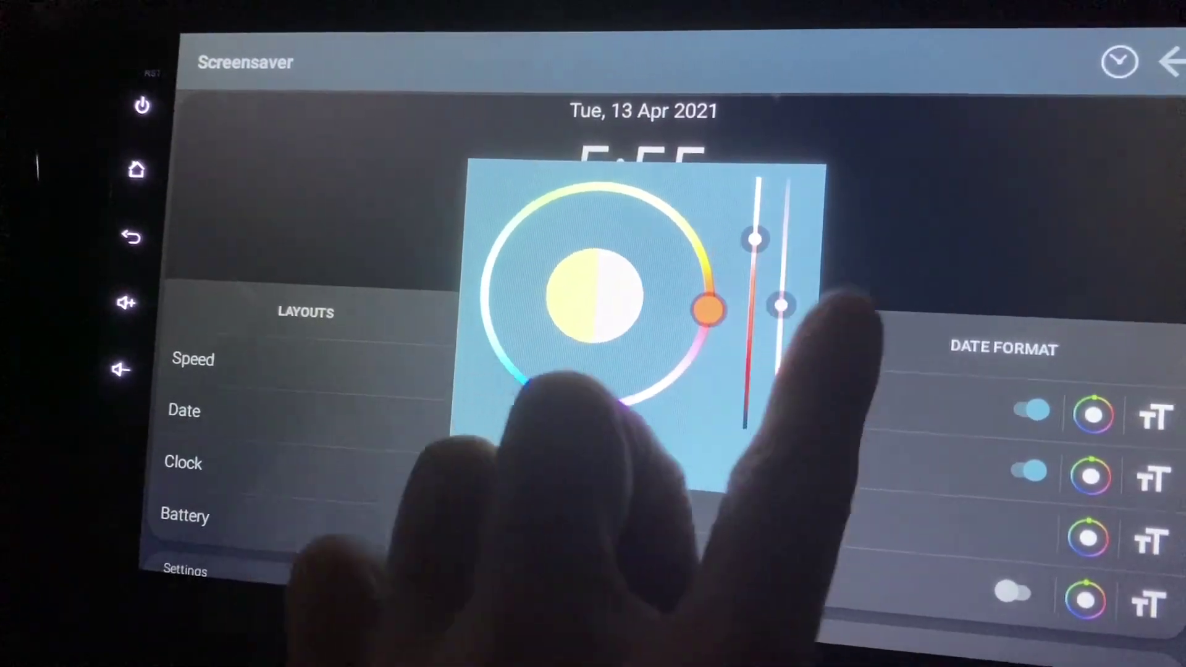
click(769, 475)
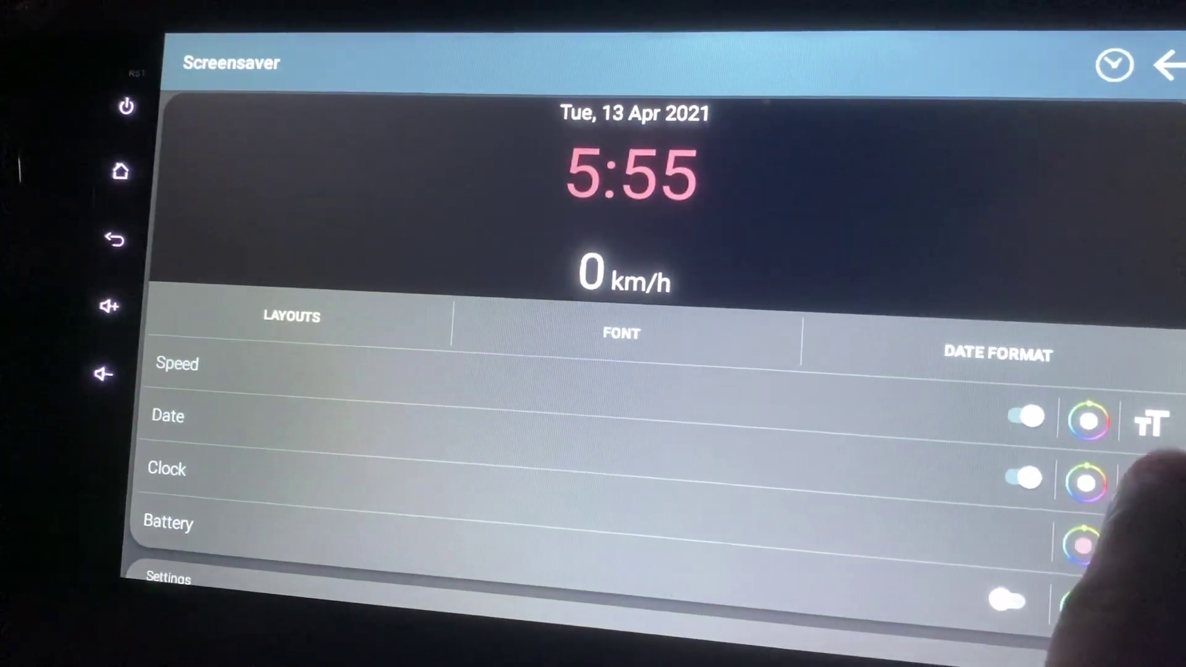
Enlarge the screensaver date text size with its size slider.
click(1149, 482)
click(431, 270)
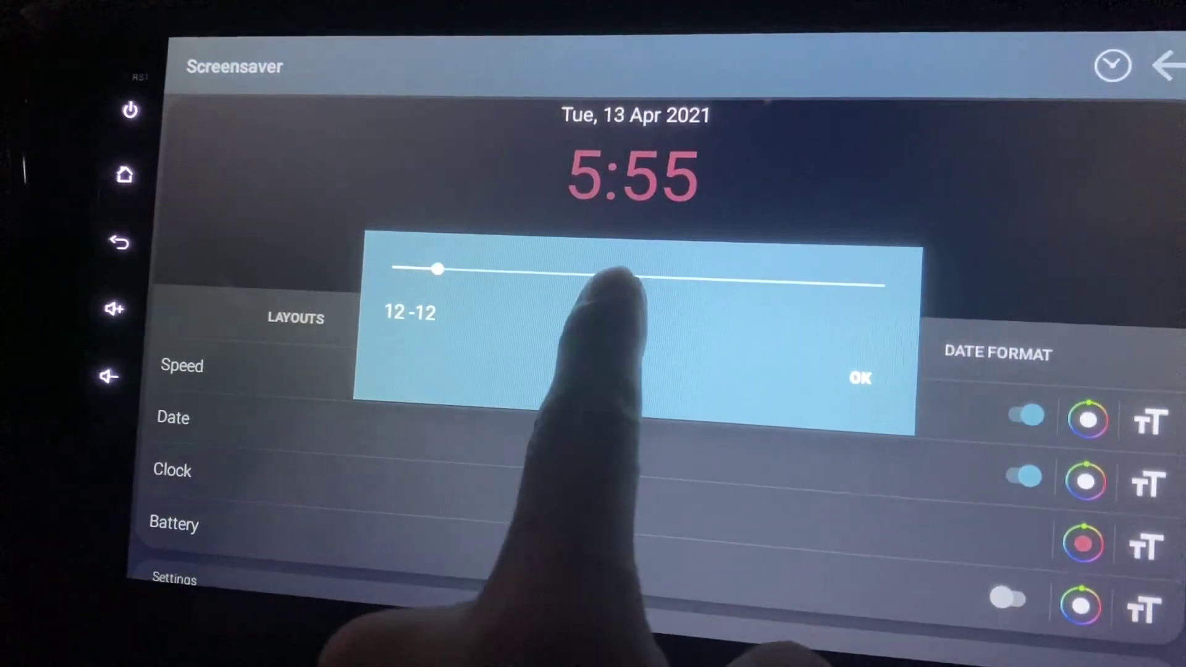
drag(508, 264, 393, 254)
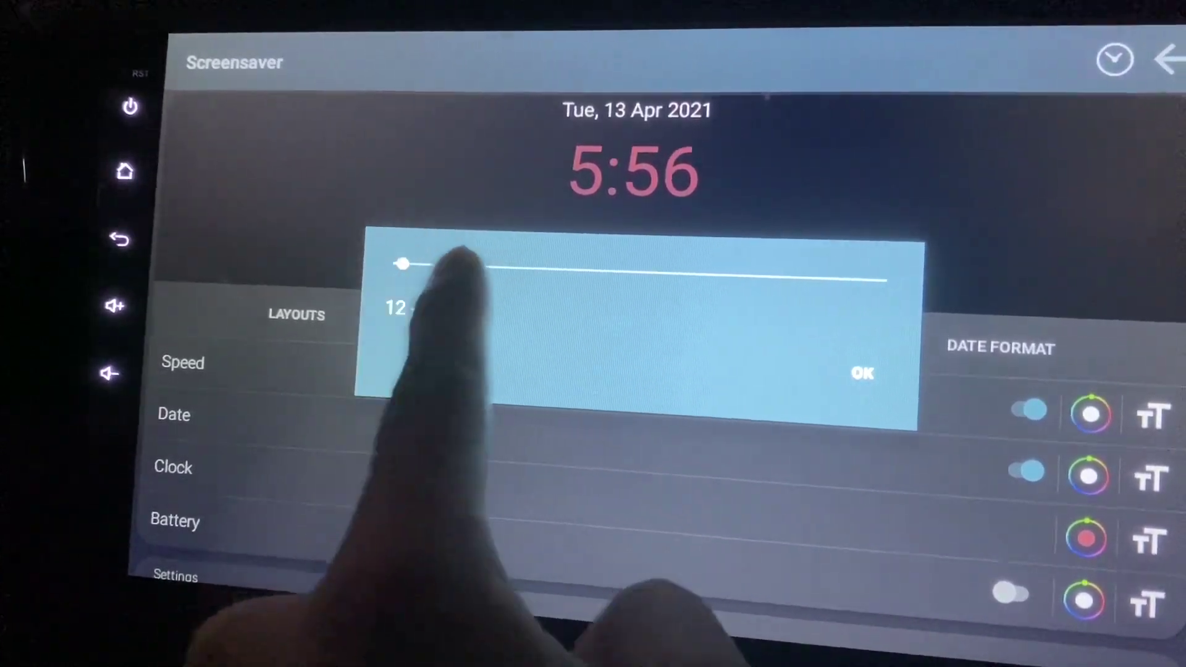
drag(404, 264, 569, 231)
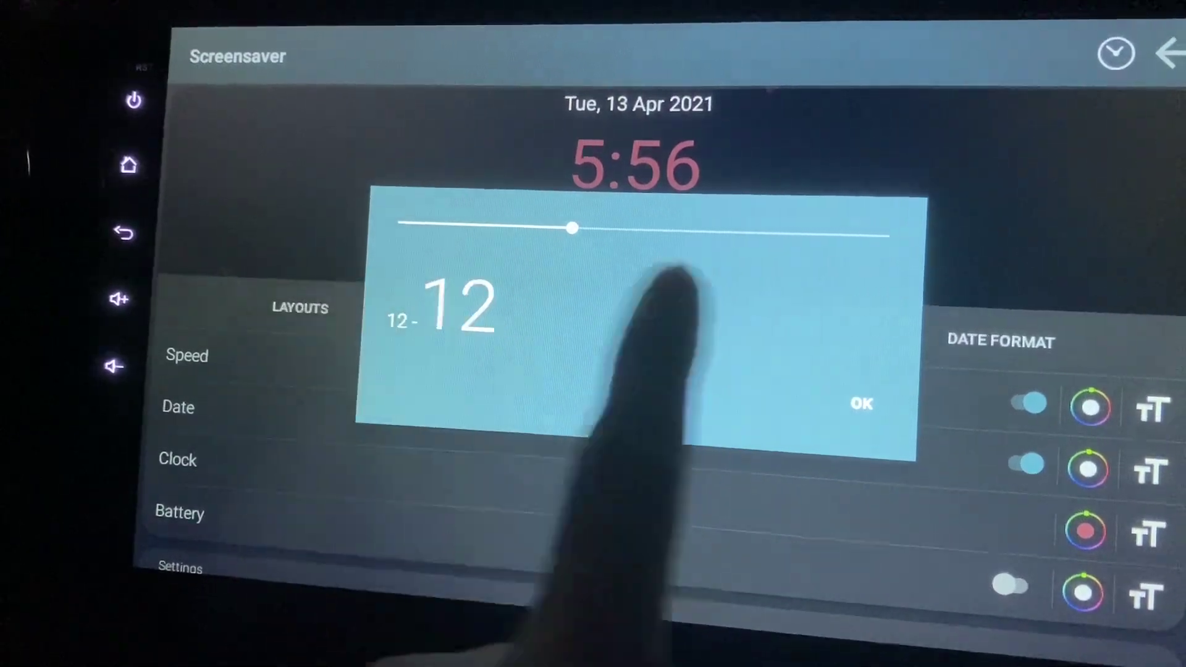
click(862, 404)
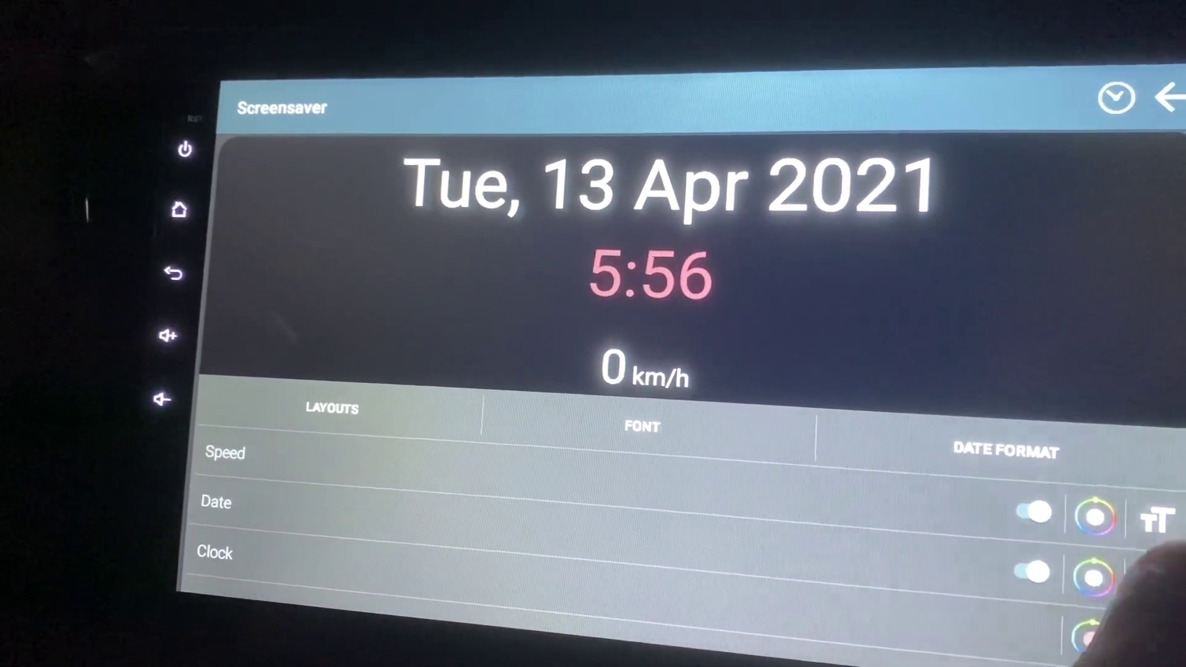
Reduce the date text size slightly back toward its smaller size.
click(1156, 576)
drag(587, 270, 508, 285)
click(871, 412)
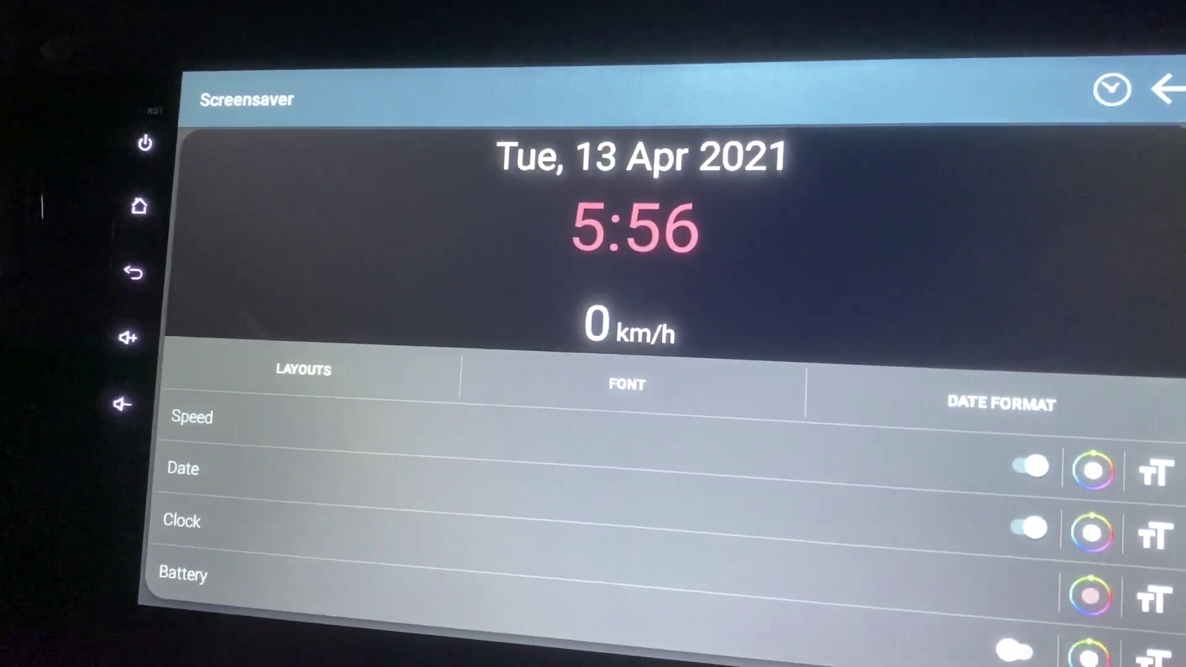
drag(569, 423, 616, 320)
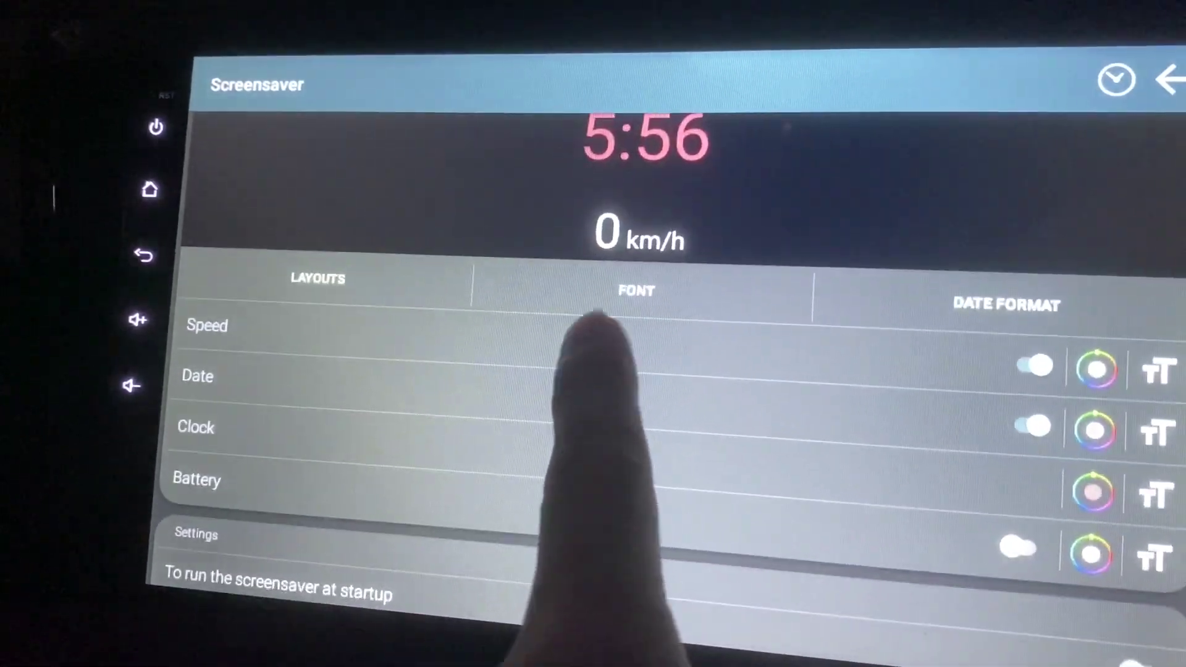
Set the screensaver start delay to 10 minutes.
drag(653, 390, 634, 477)
drag(459, 443, 503, 287)
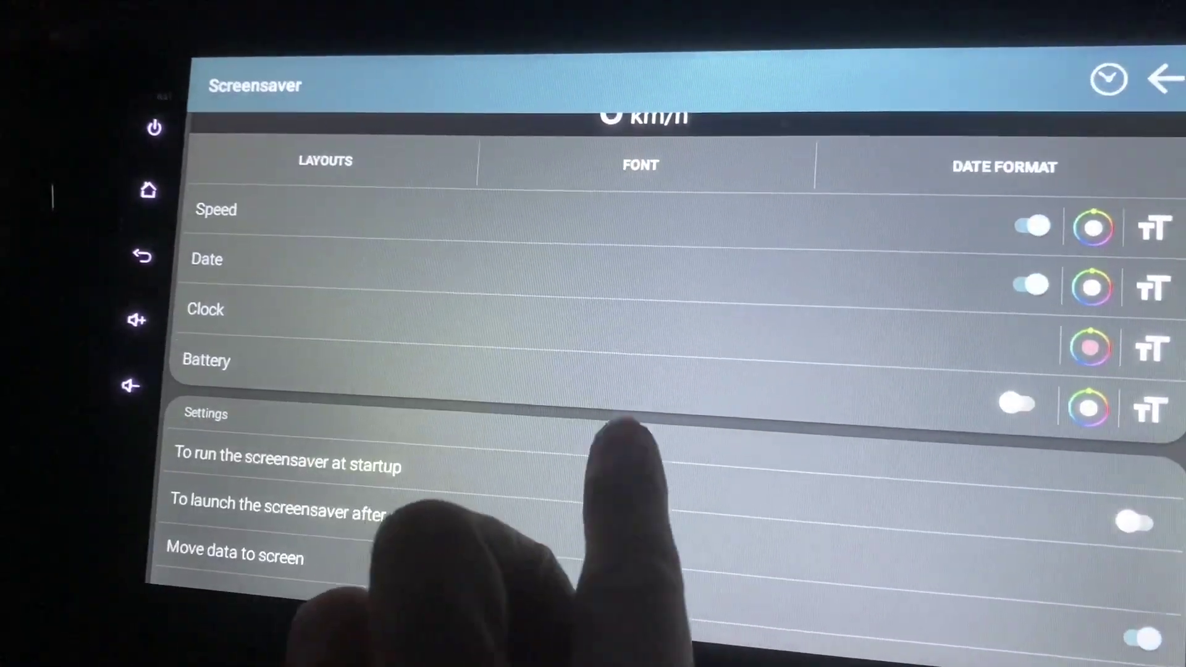
drag(625, 428, 503, 318)
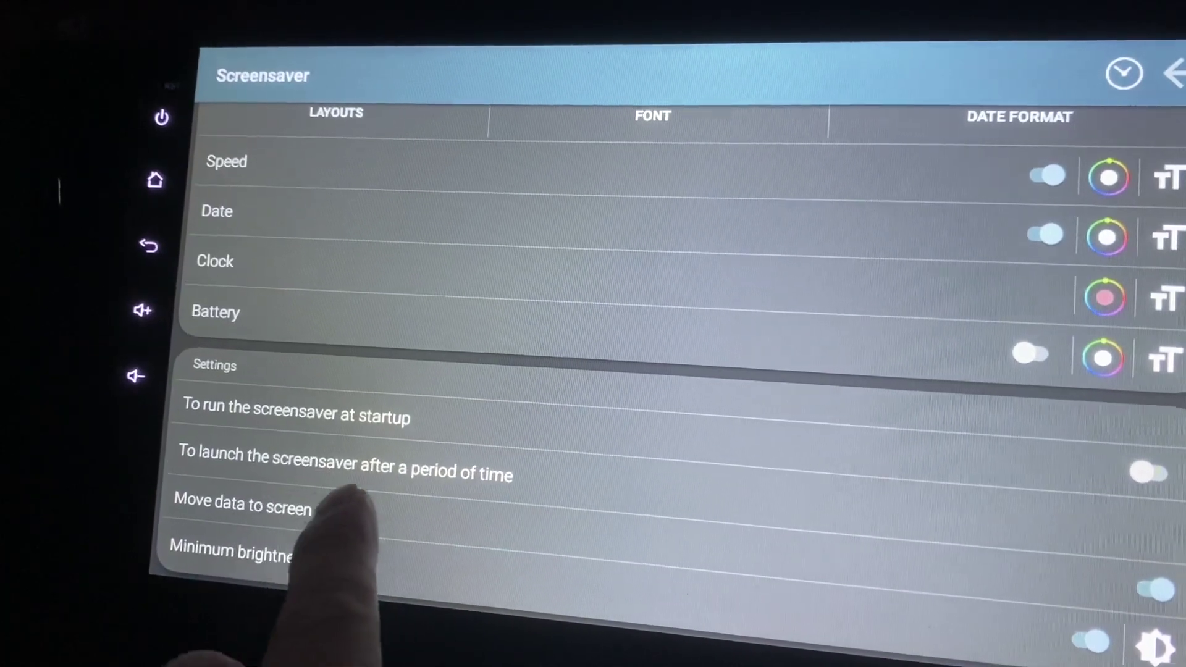
click(460, 459)
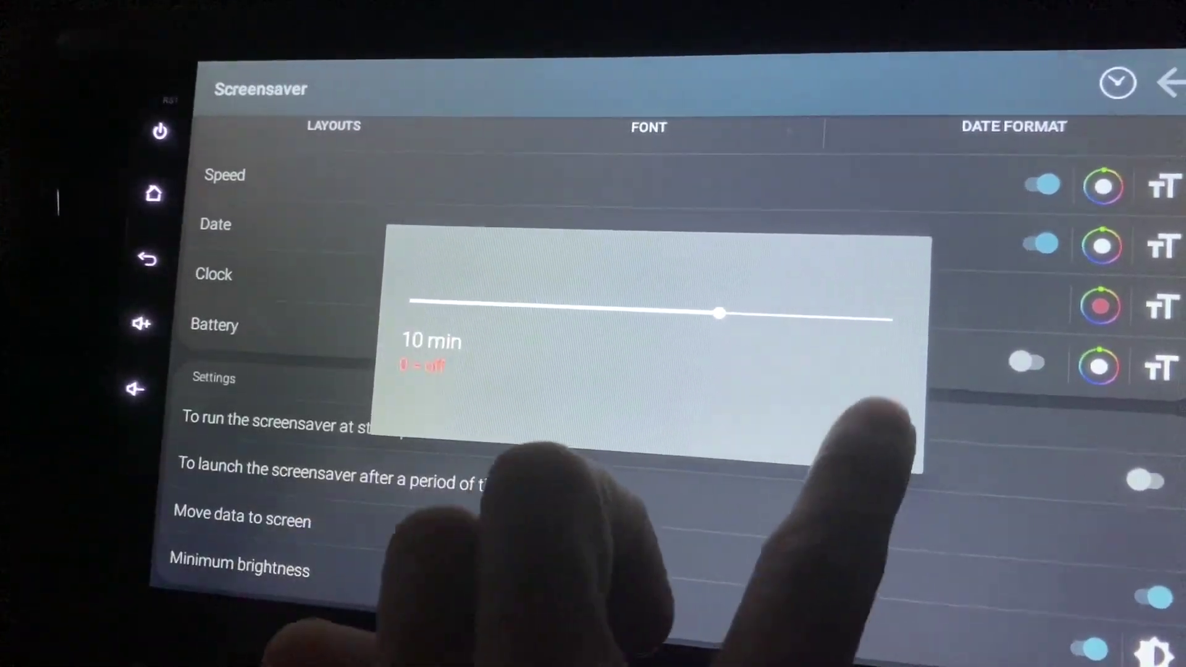
click(865, 429)
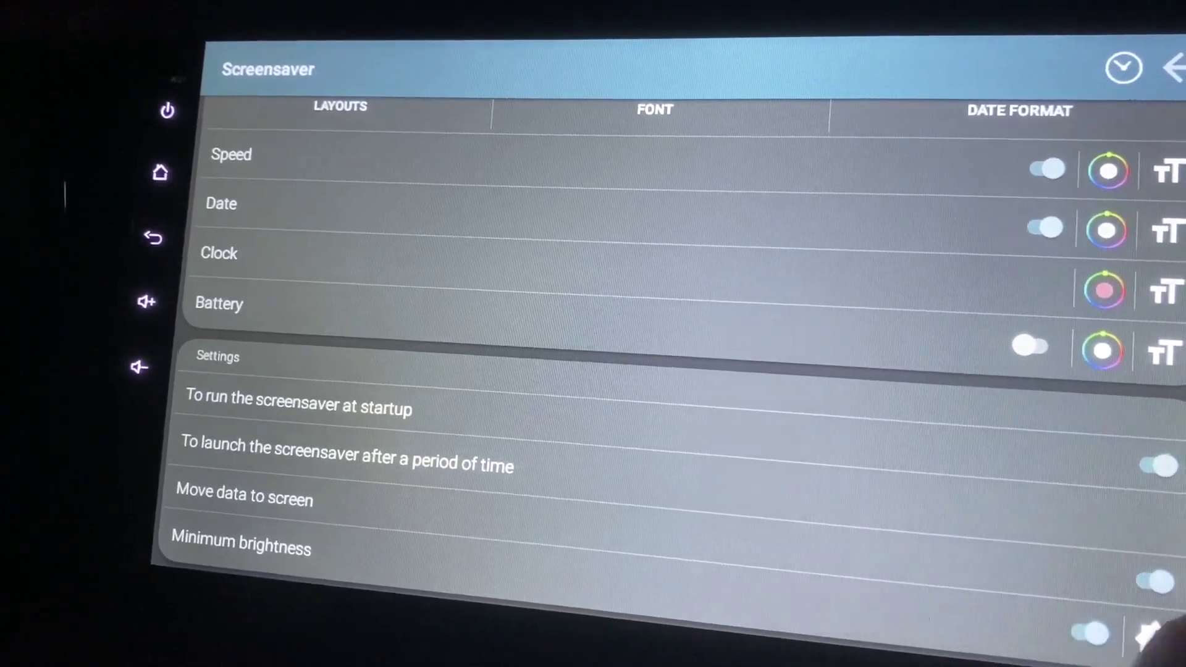
Lower the screensaver minimum brightness level from 3 to 2.
click(1153, 640)
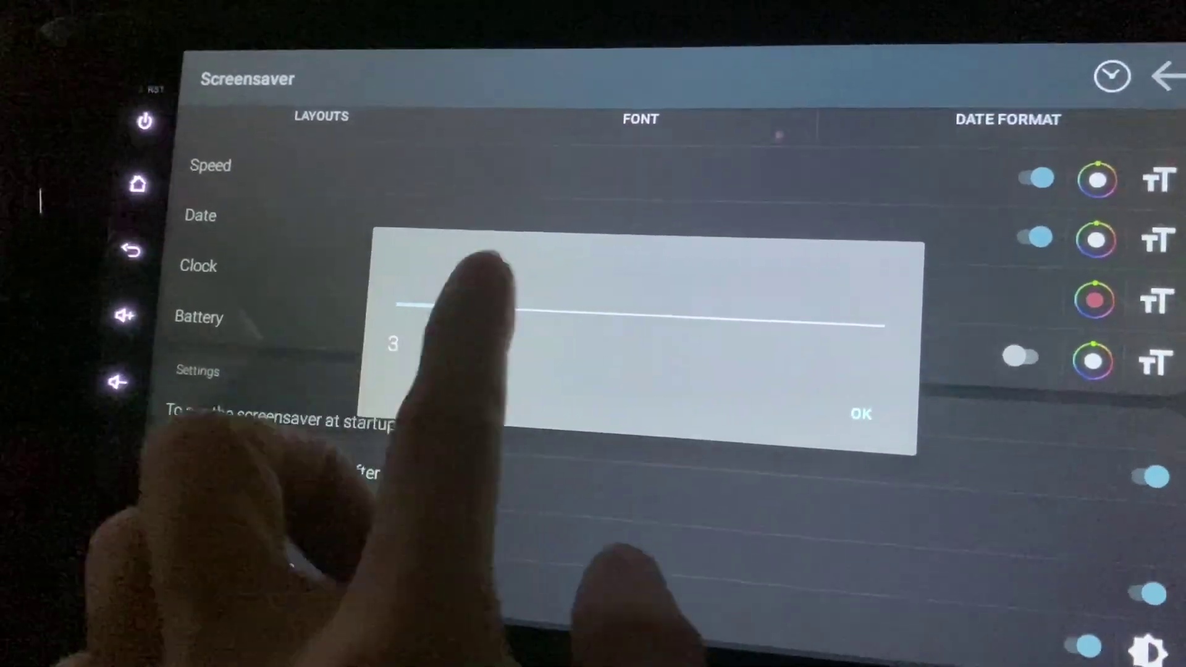
drag(486, 306, 454, 310)
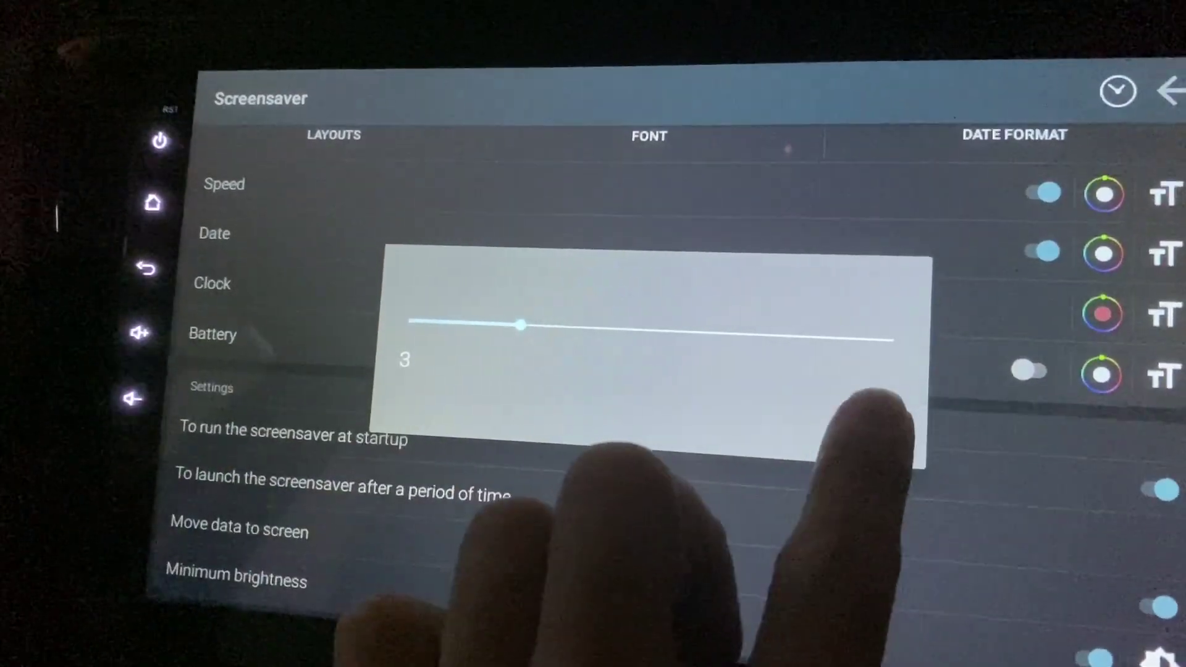
click(868, 426)
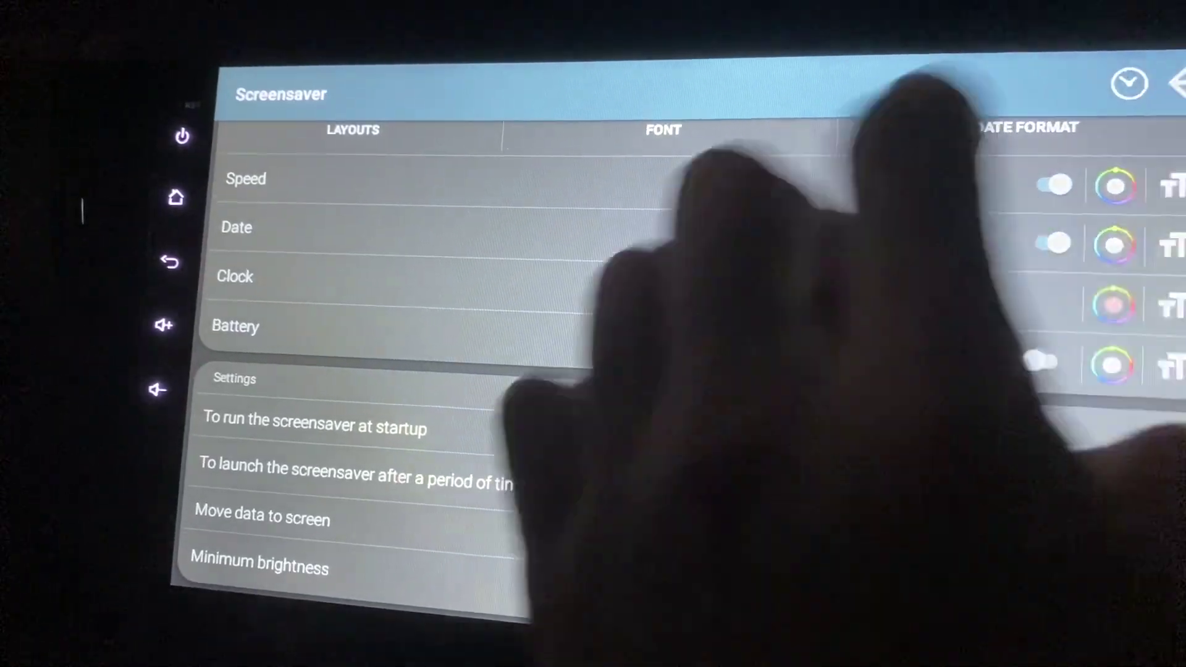
Review the Audio Player options, including the song info pop-up, then return to Settings.
click(1175, 83)
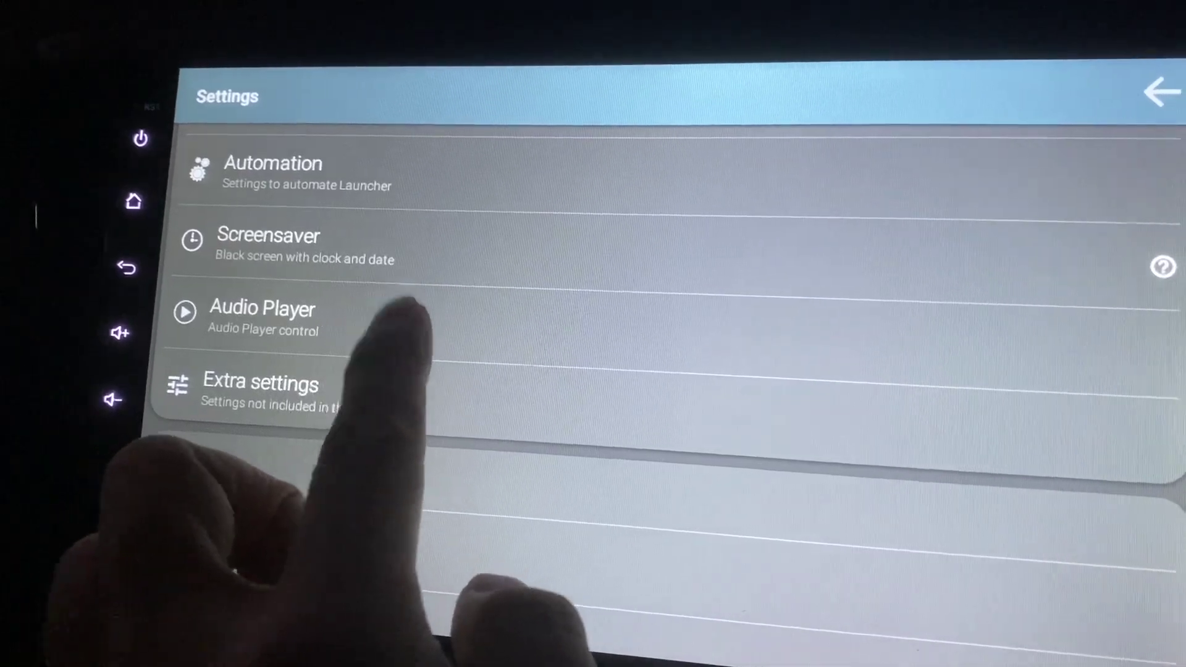
click(278, 315)
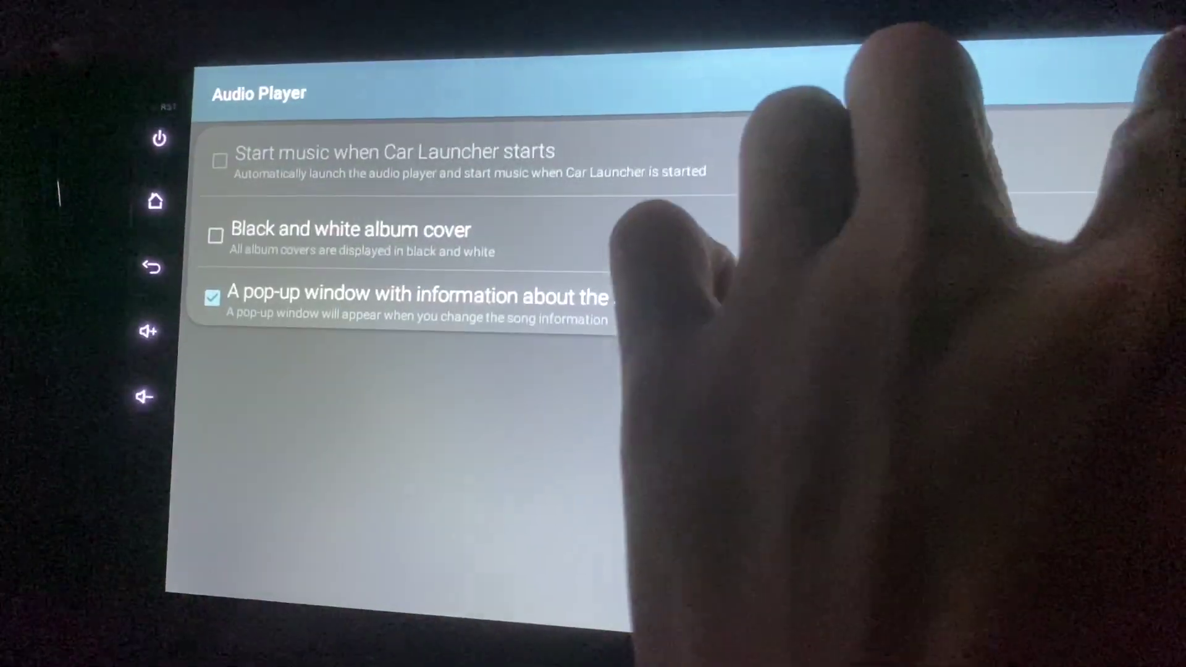
click(1163, 88)
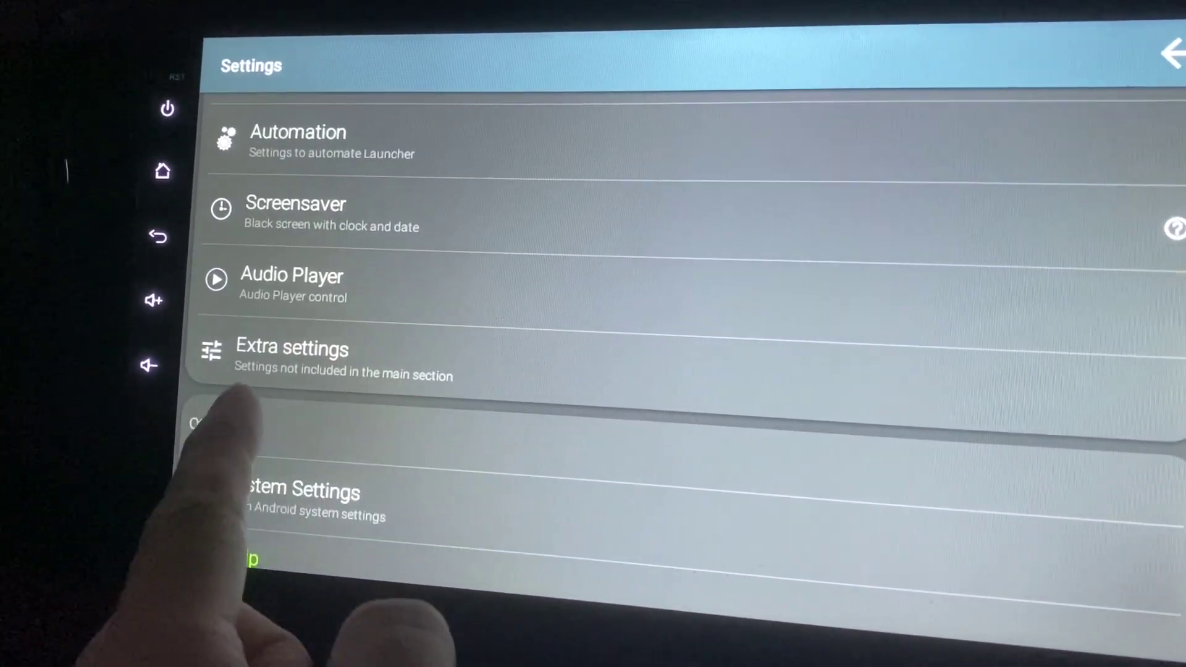
click(315, 350)
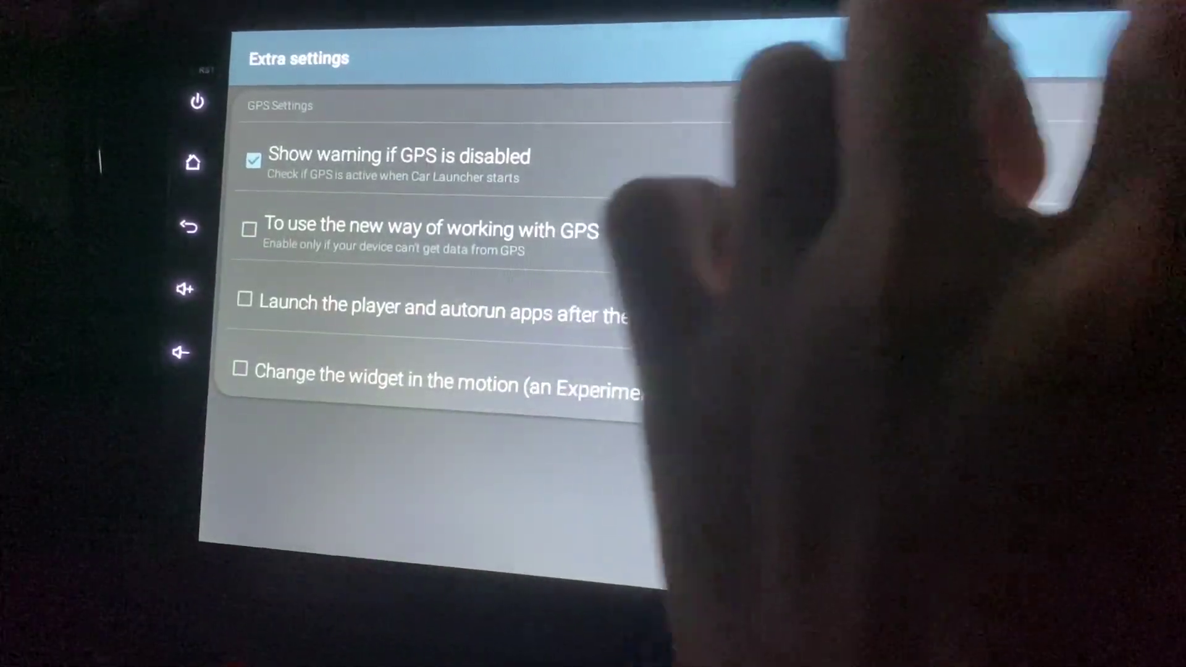
click(179, 220)
scroll(648, 370, down, 5)
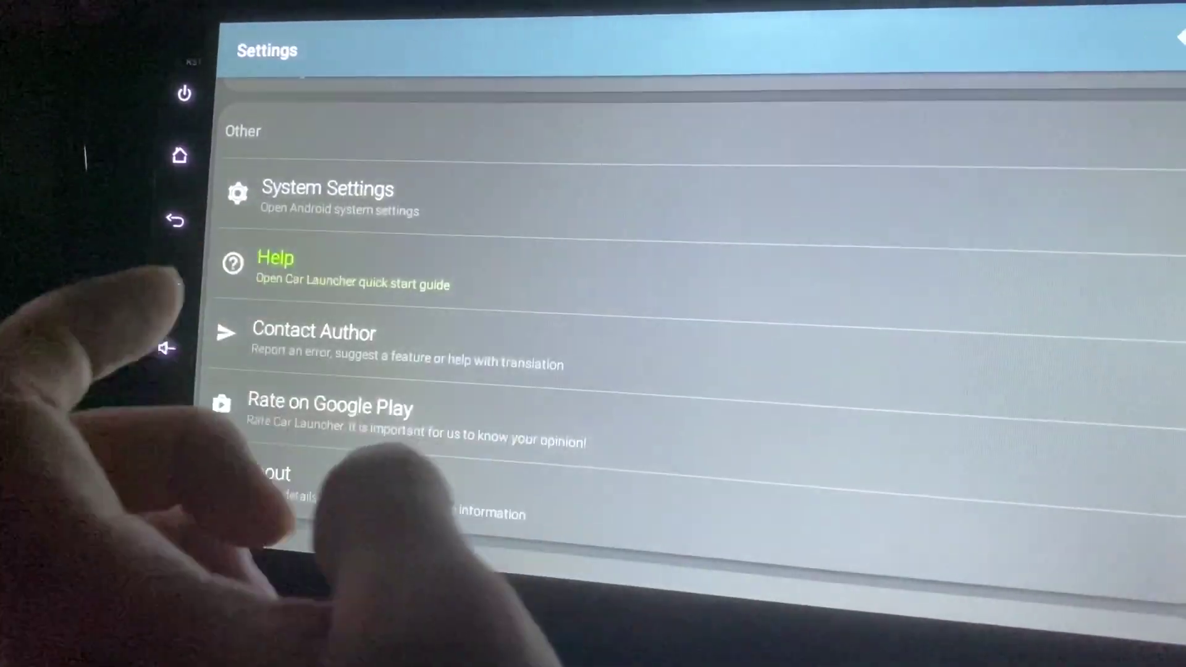
click(399, 191)
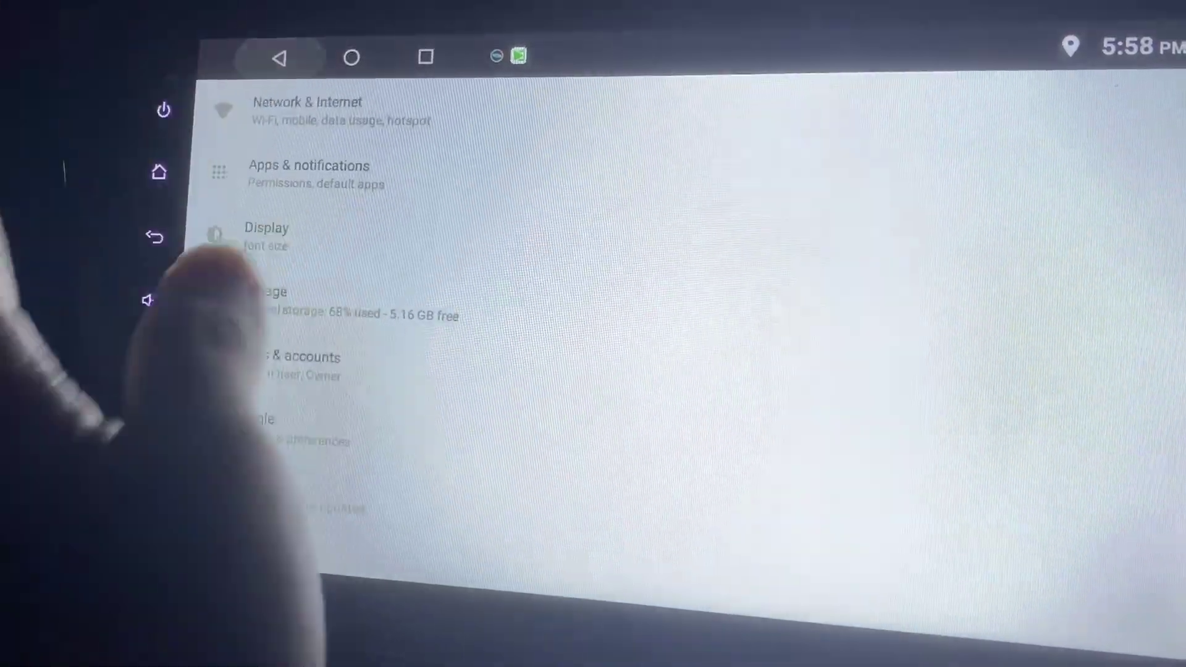
click(175, 234)
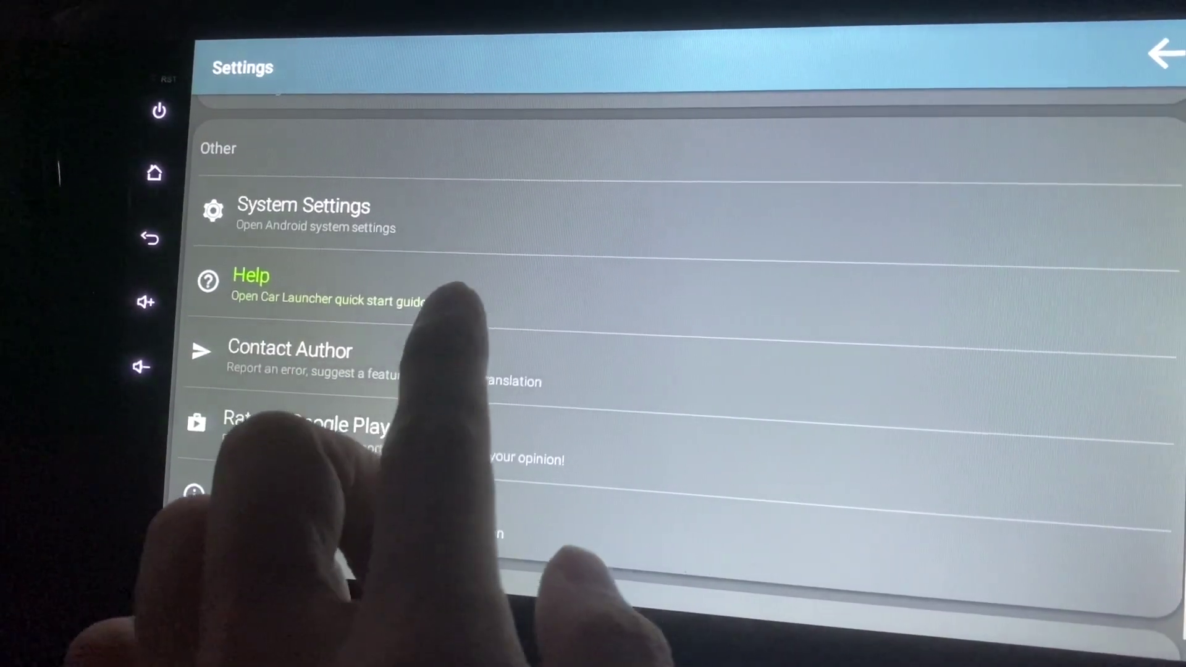
click(504, 278)
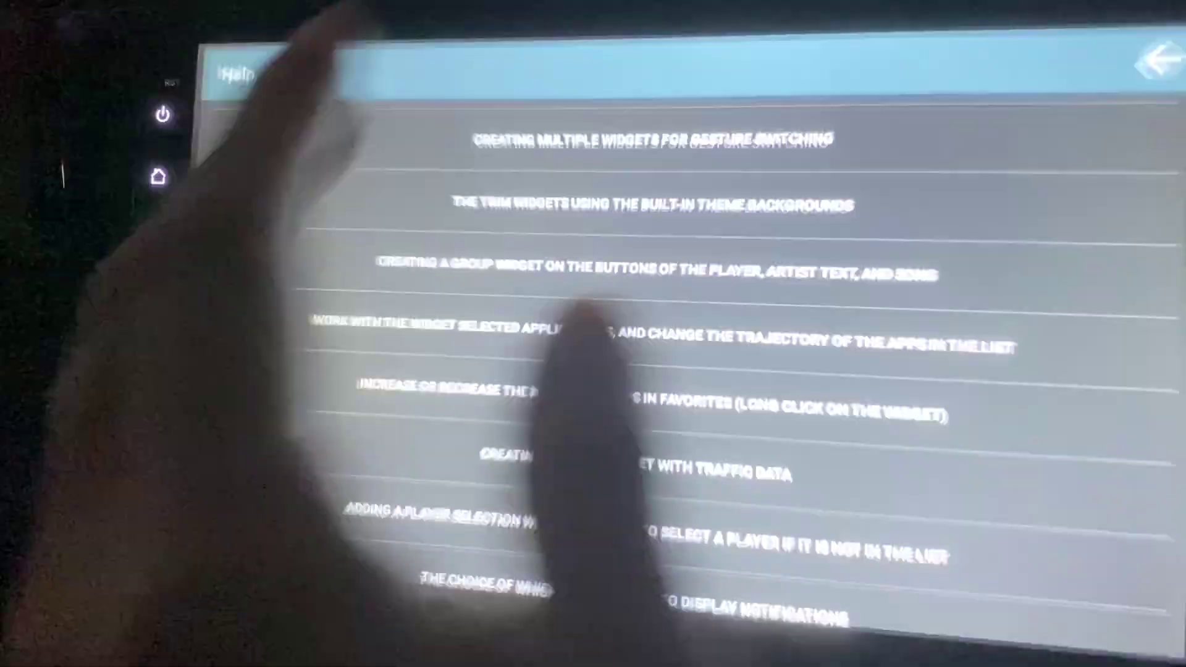
click(154, 239)
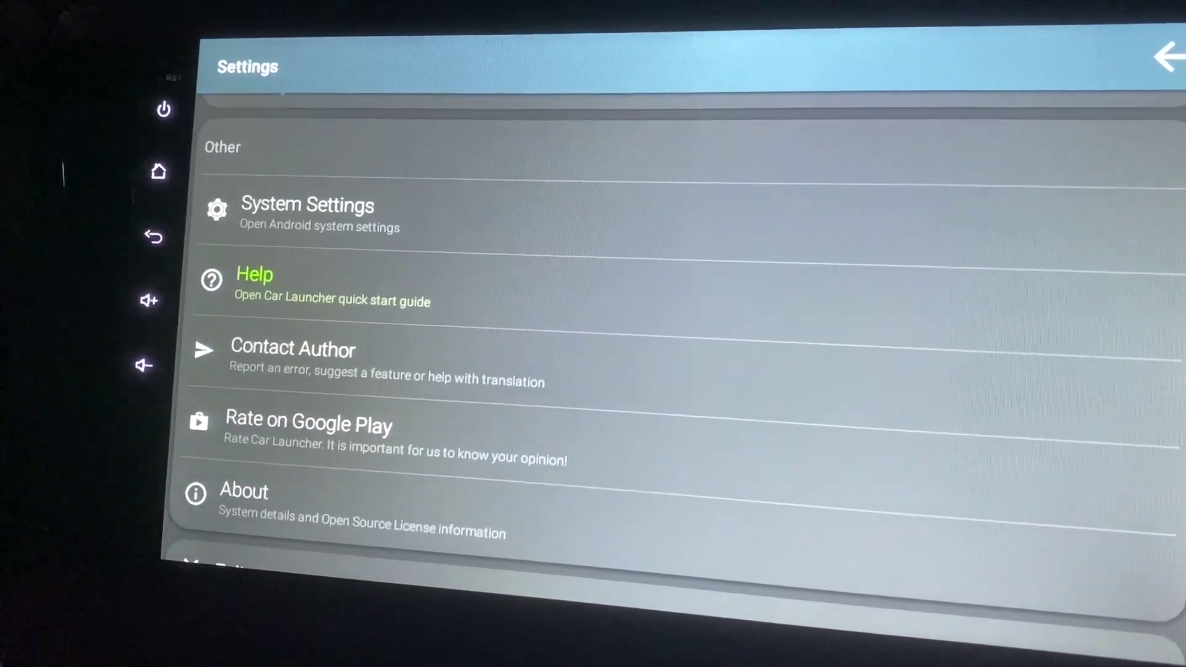
click(464, 348)
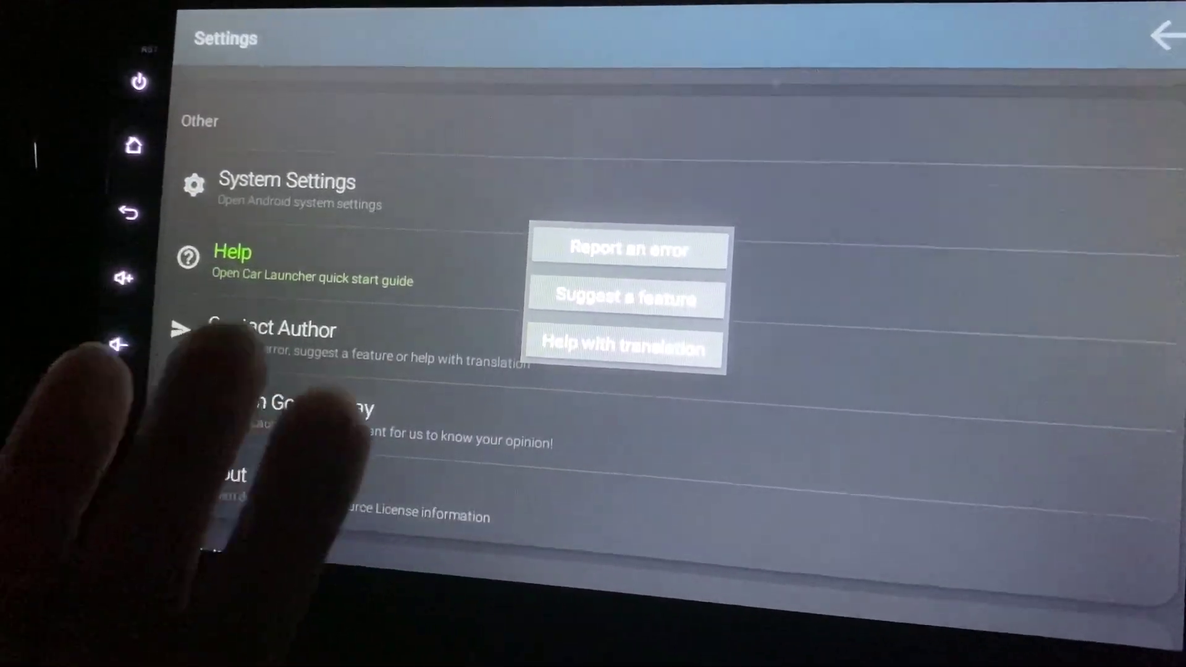
click(623, 341)
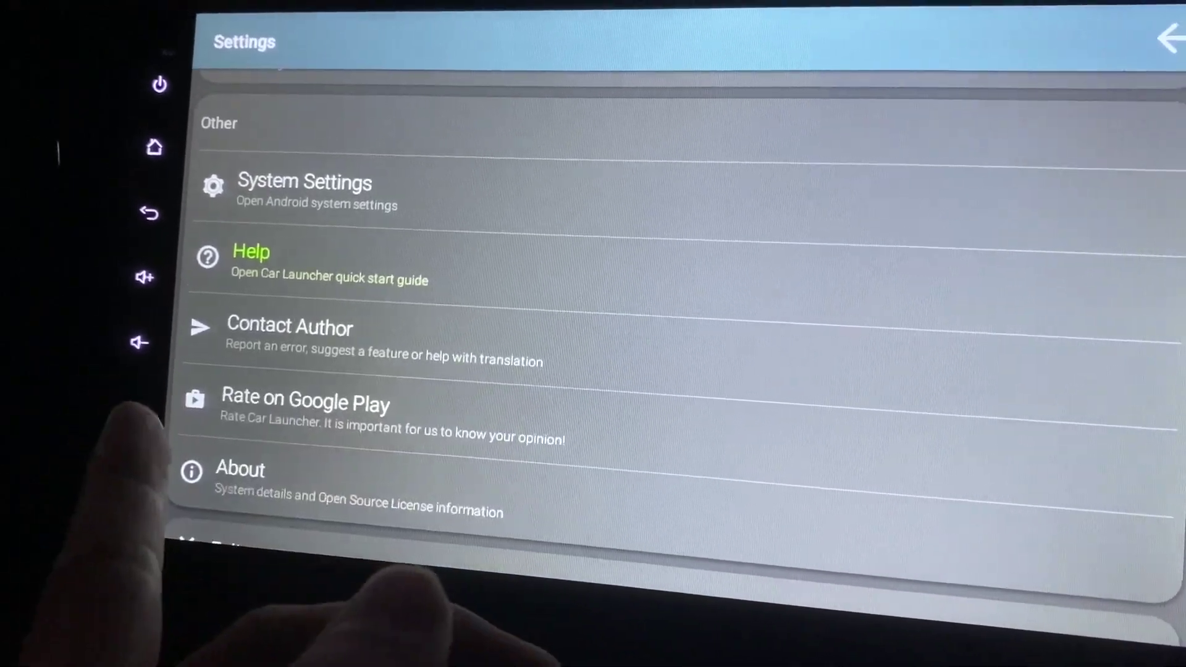
drag(604, 343, 516, 225)
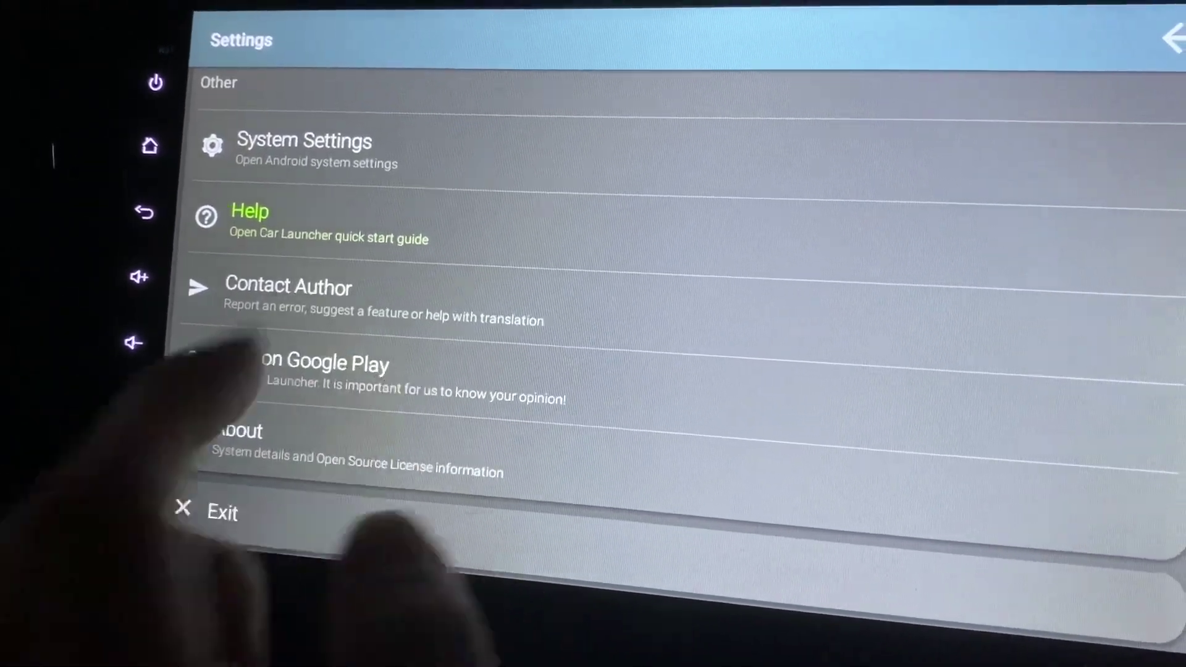
click(227, 419)
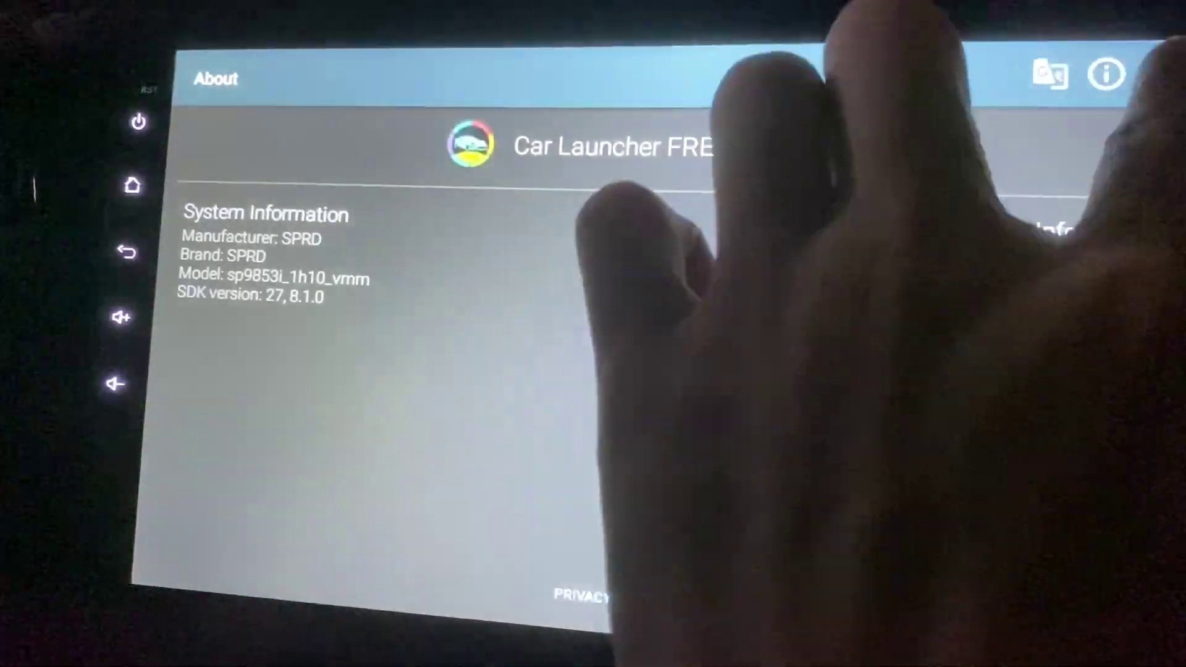
click(1159, 74)
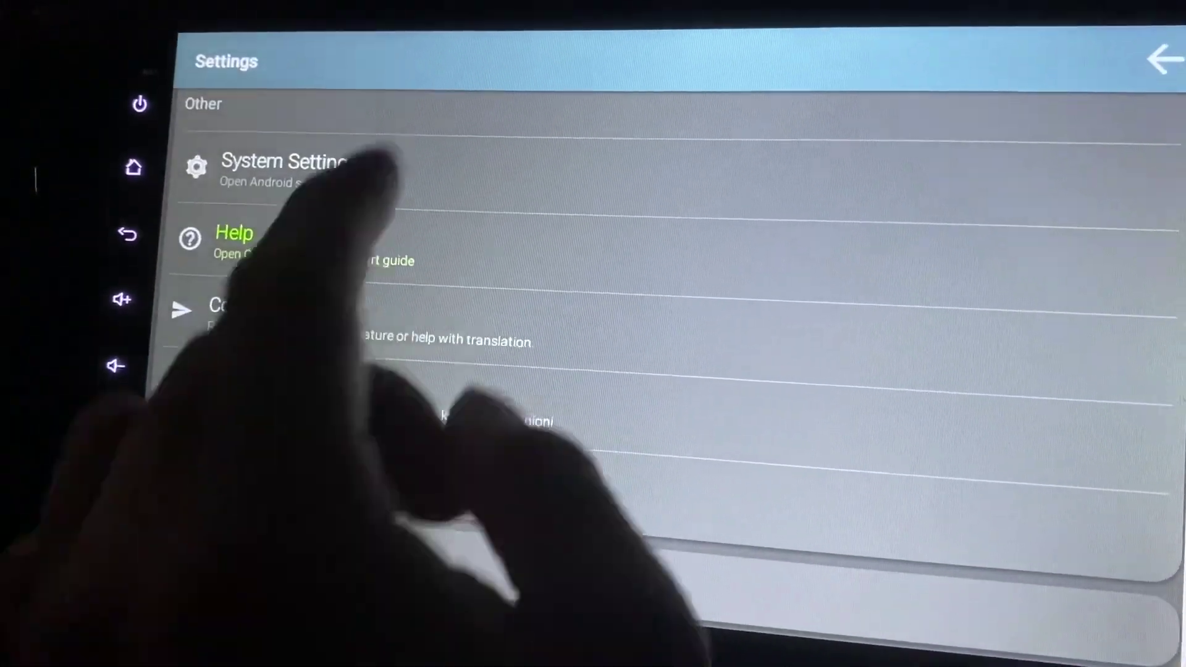
scroll(649, 325, up, 10)
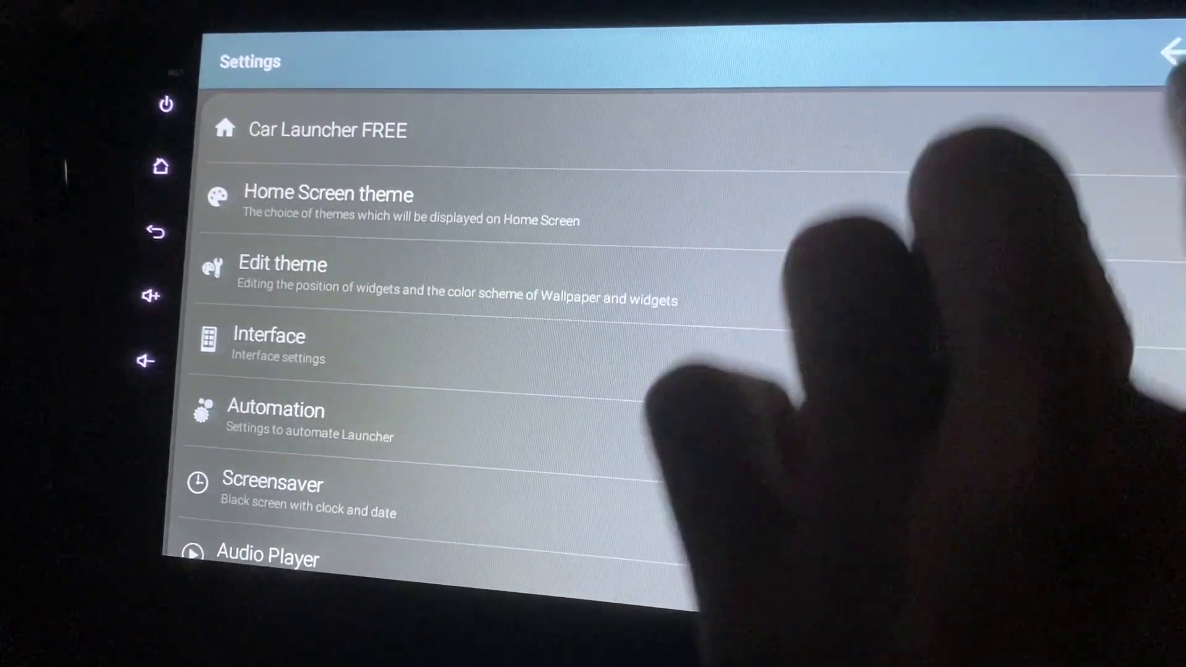
Preview the screensaver showing date, time and speed, then dismiss it.
click(705, 505)
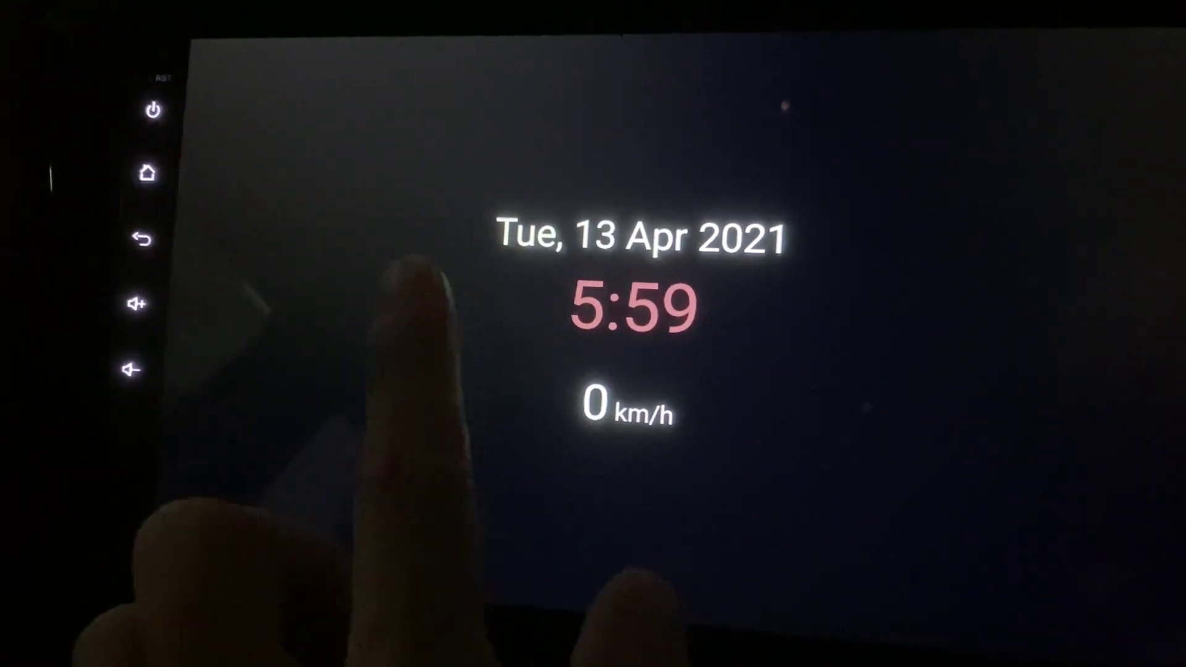
click(399, 334)
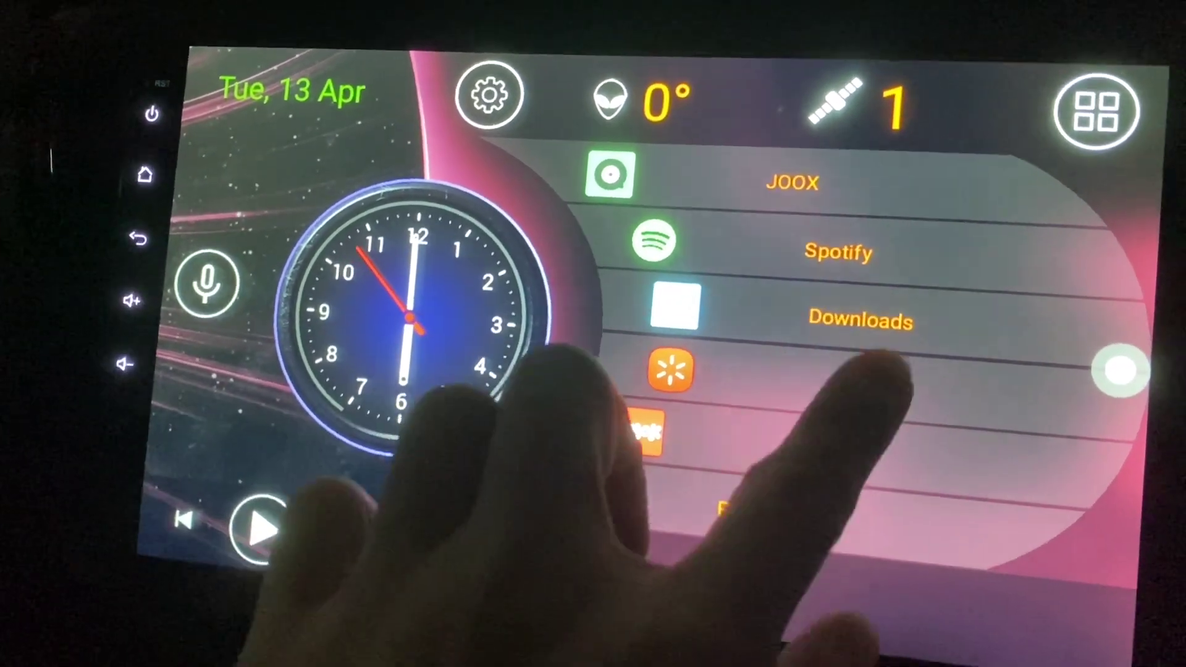
drag(874, 370, 787, 268)
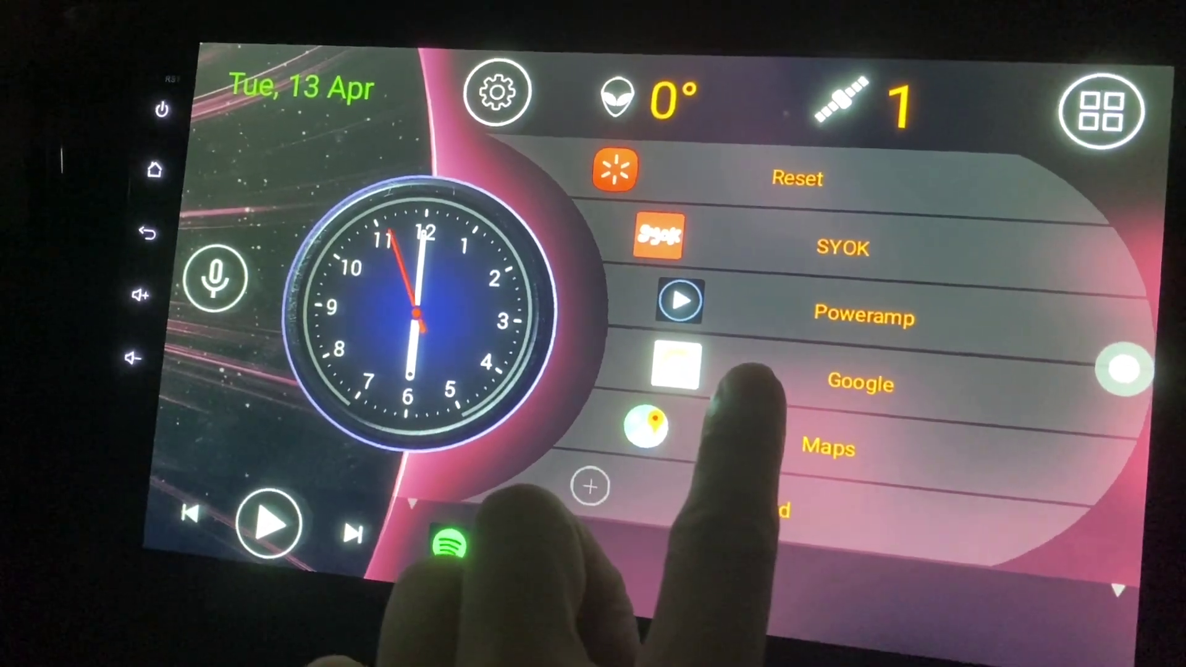
Enable Infinite scrolling on the app list widget and swipe to test the wraparound.
click(751, 376)
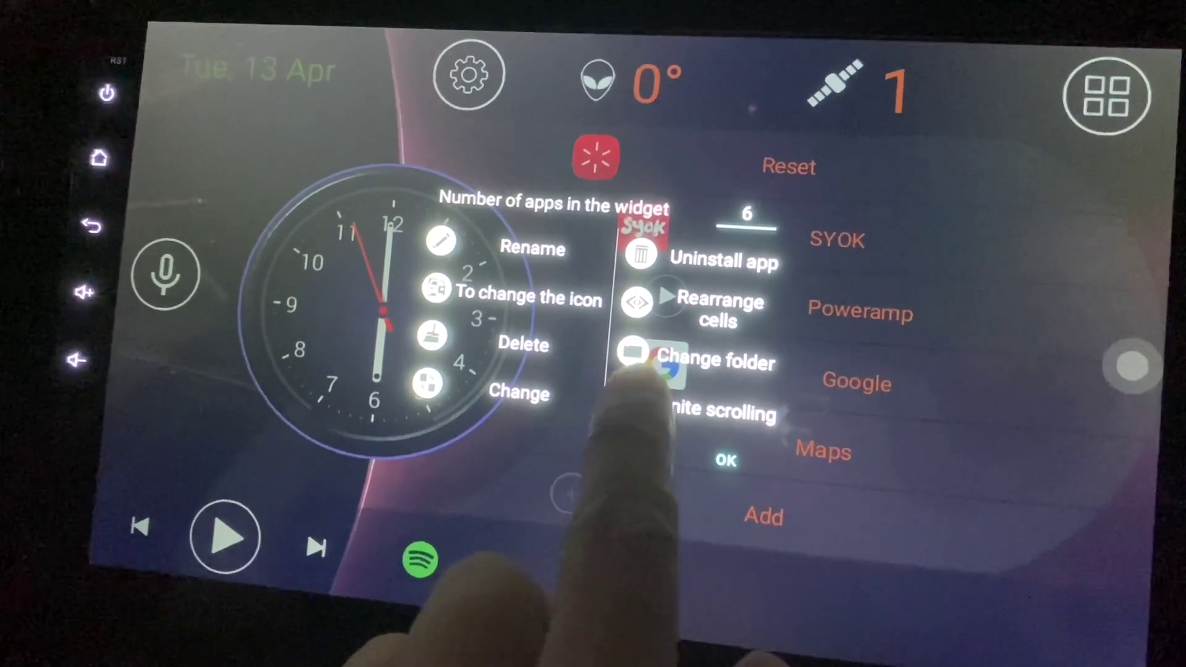
click(639, 407)
click(422, 458)
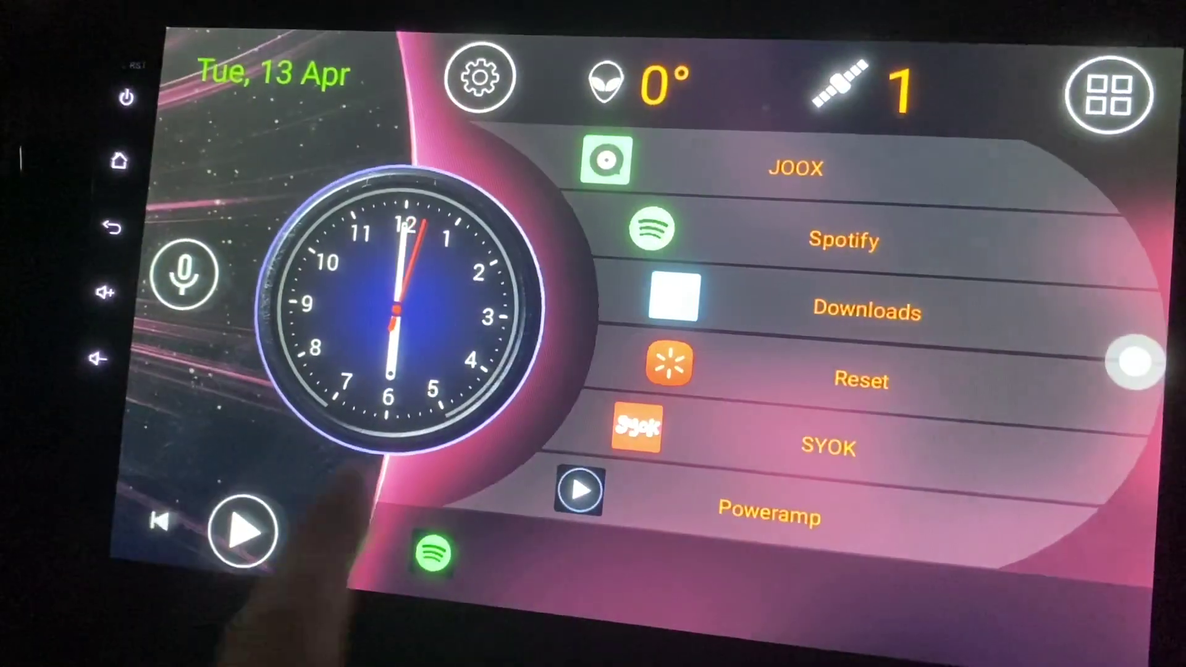
drag(797, 390, 788, 185)
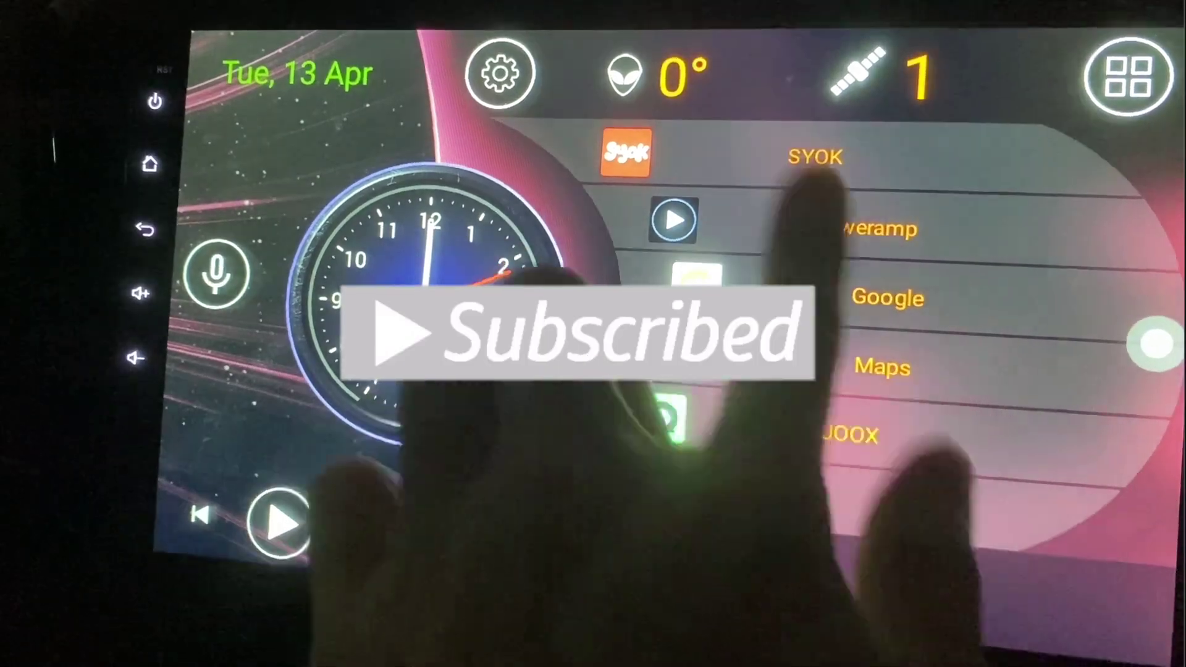
drag(796, 232, 797, 436)
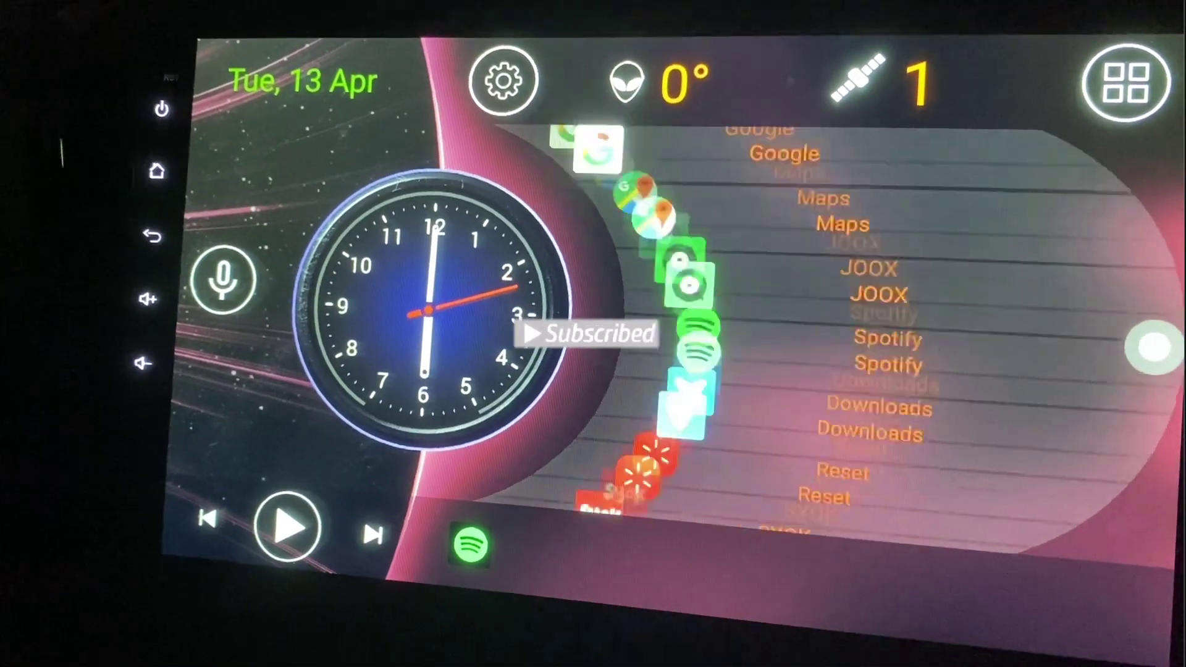